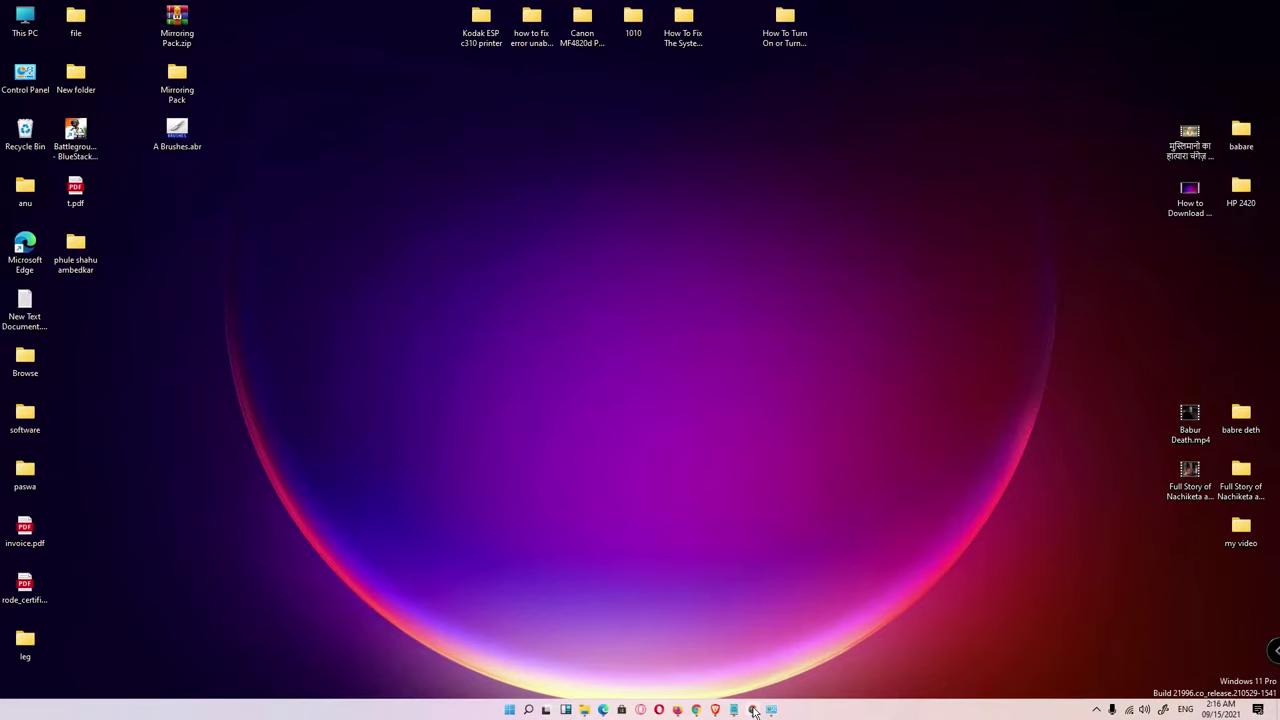
Switch to the browser and search Google for "hp laserjet p1007 printer driver"
click(754, 710)
drag(343, 163, 122, 165)
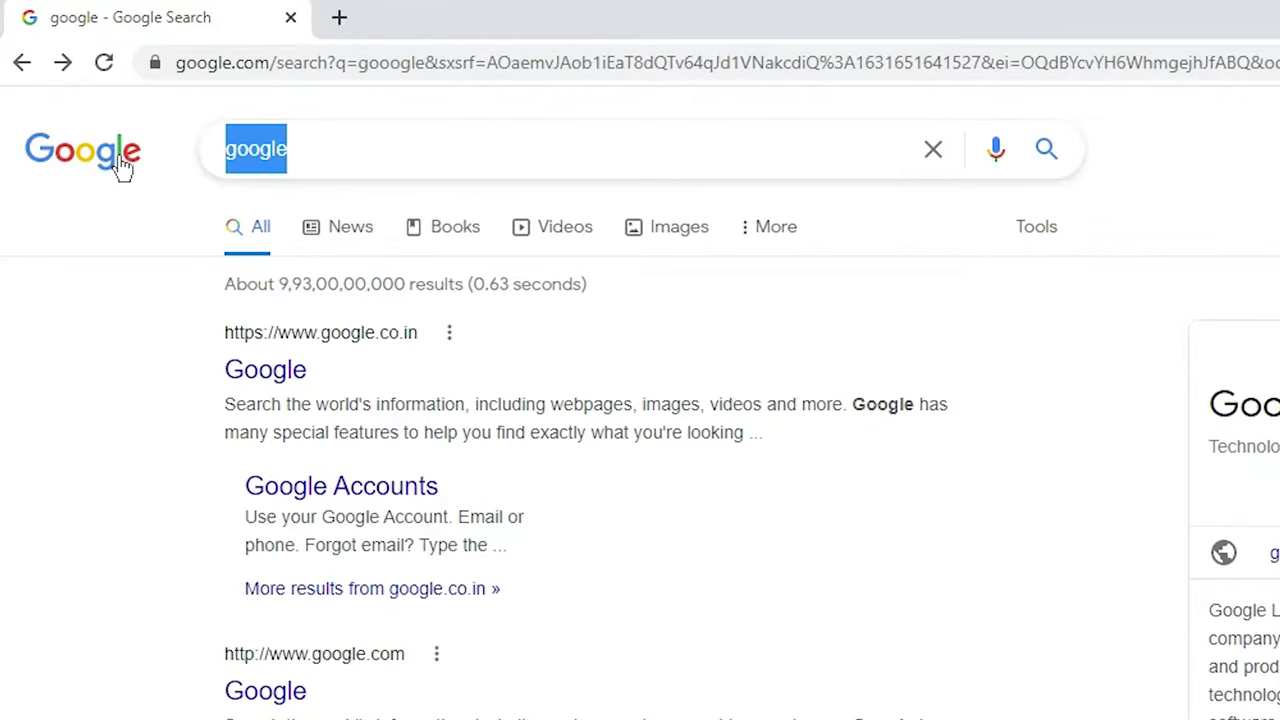
text(hp laserjet p1007 printer driver)
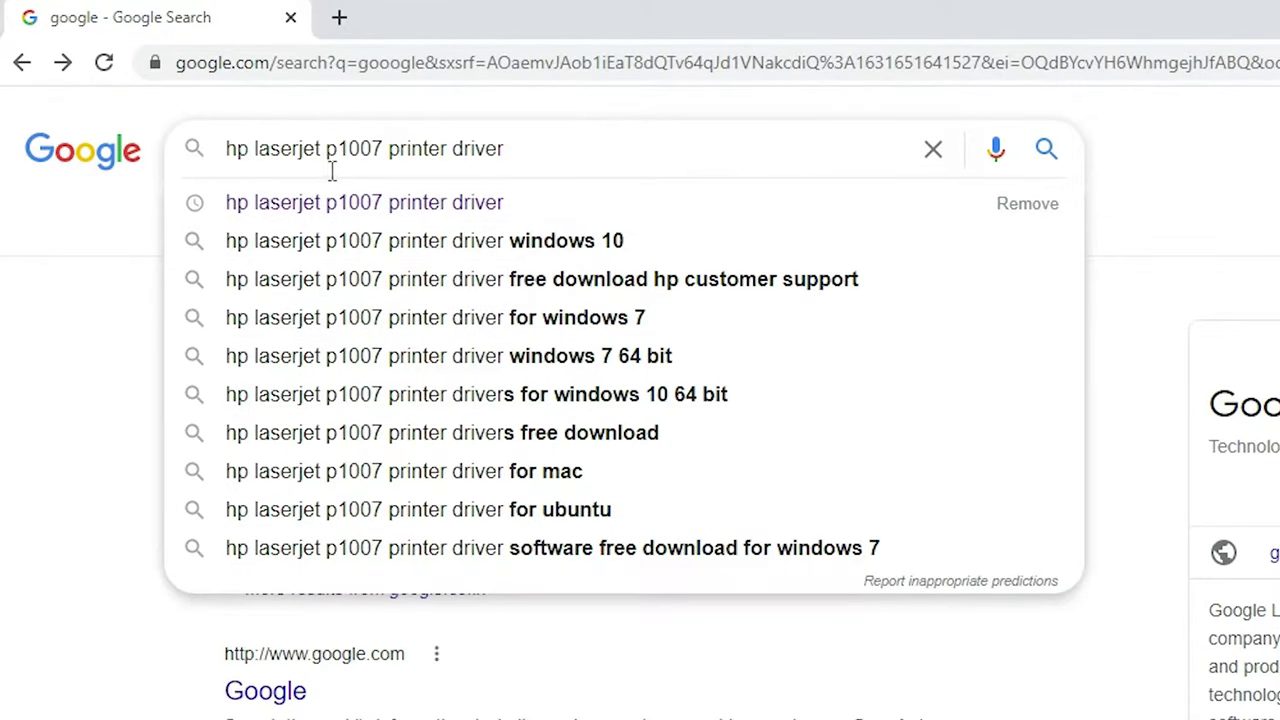
key(Return)
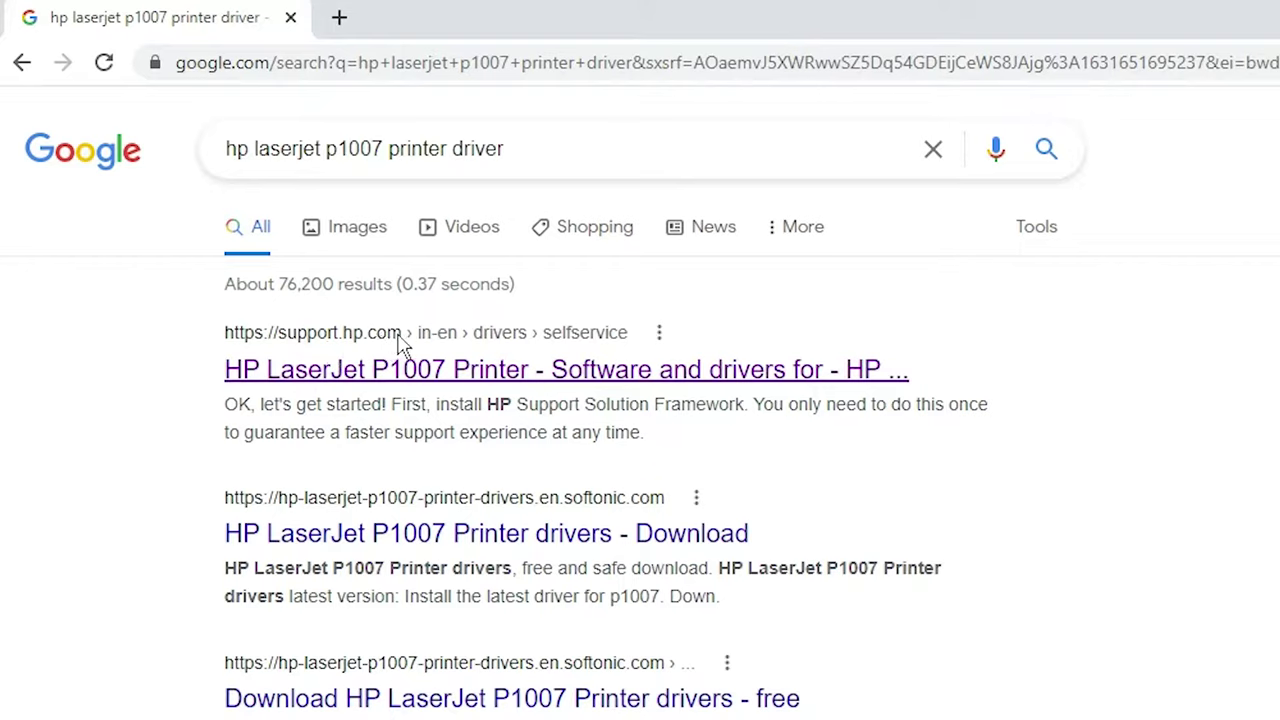
Open the support.hp.com result for HP LaserJet P1007 software and drivers in a new tab and switch to it
right_click(447, 375)
click(505, 385)
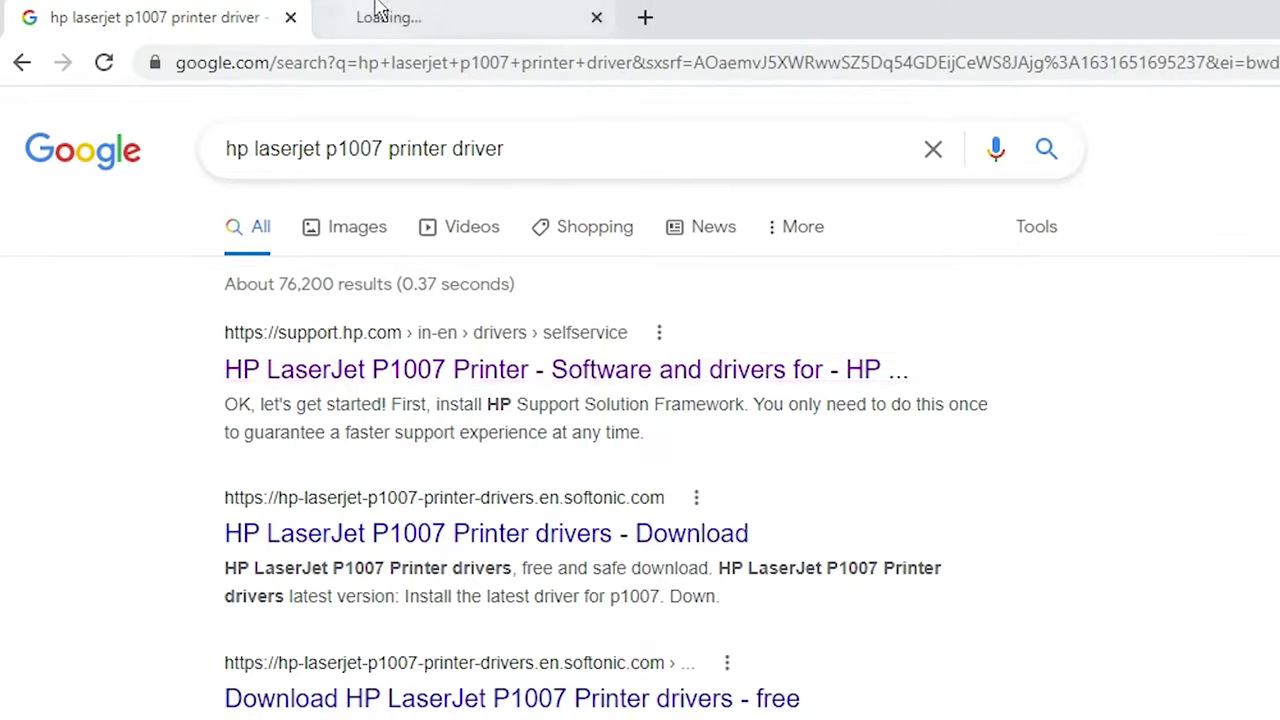
click(383, 14)
mouse_move(633, 120)
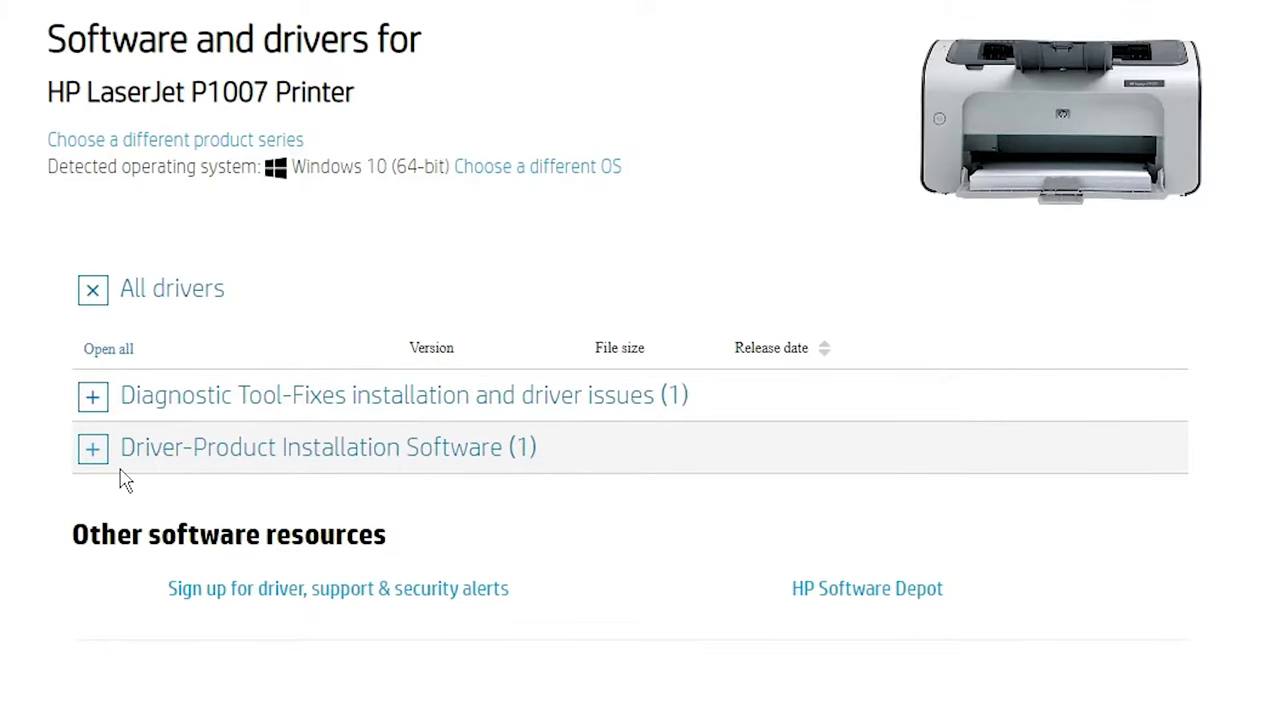
Expand Driver-Product Installation Software and Basic Drivers, then request the HP LaserJet P1000-P1500 Hostbased Plug and Play Basic Driver download
click(86, 458)
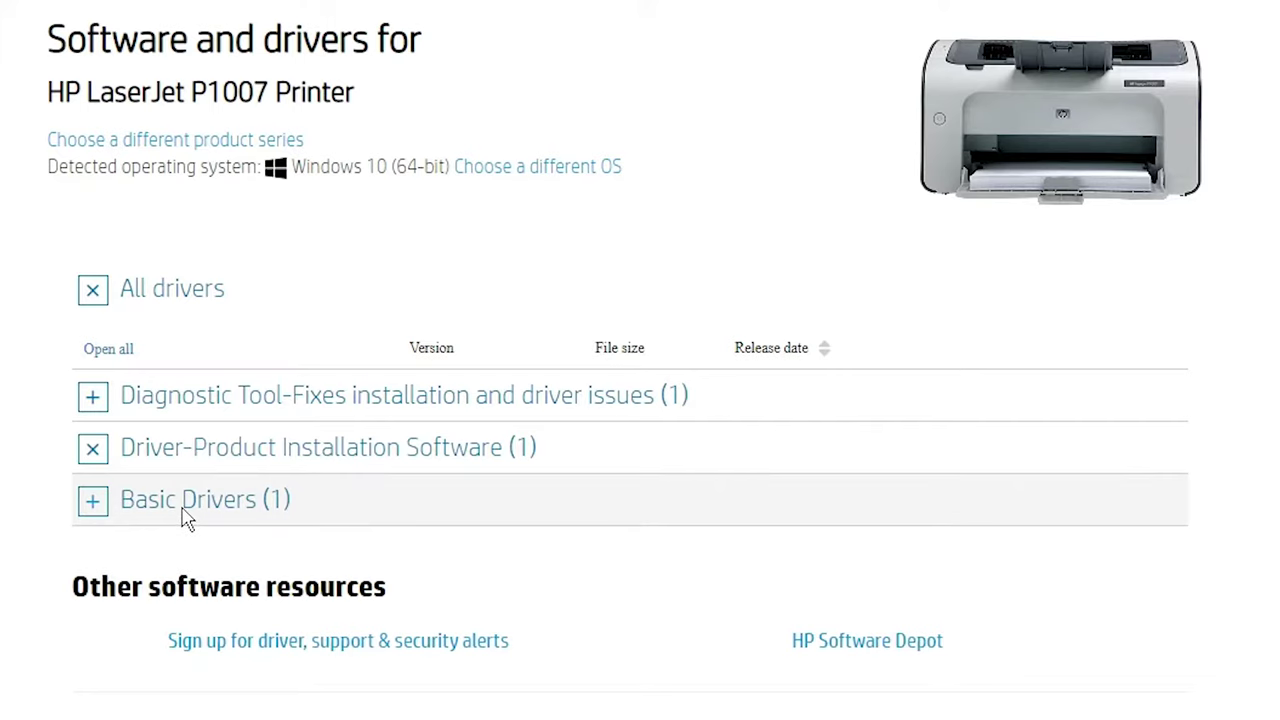
click(92, 503)
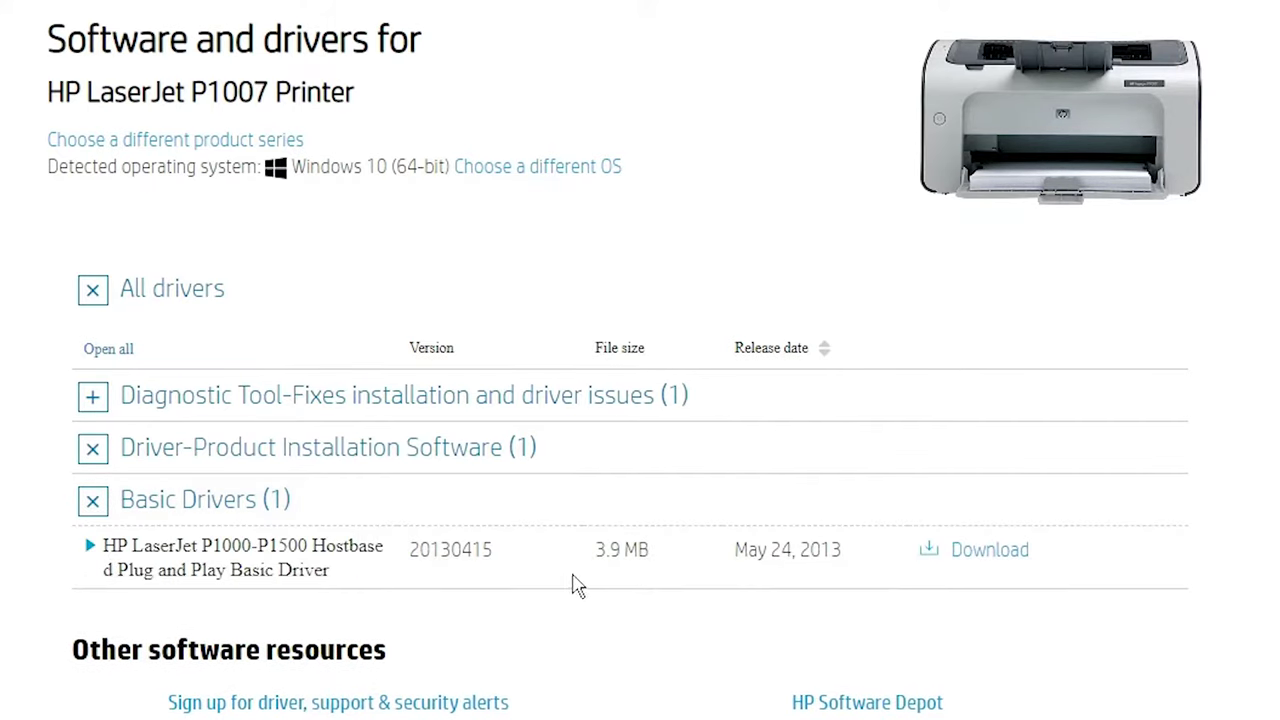
click(1013, 558)
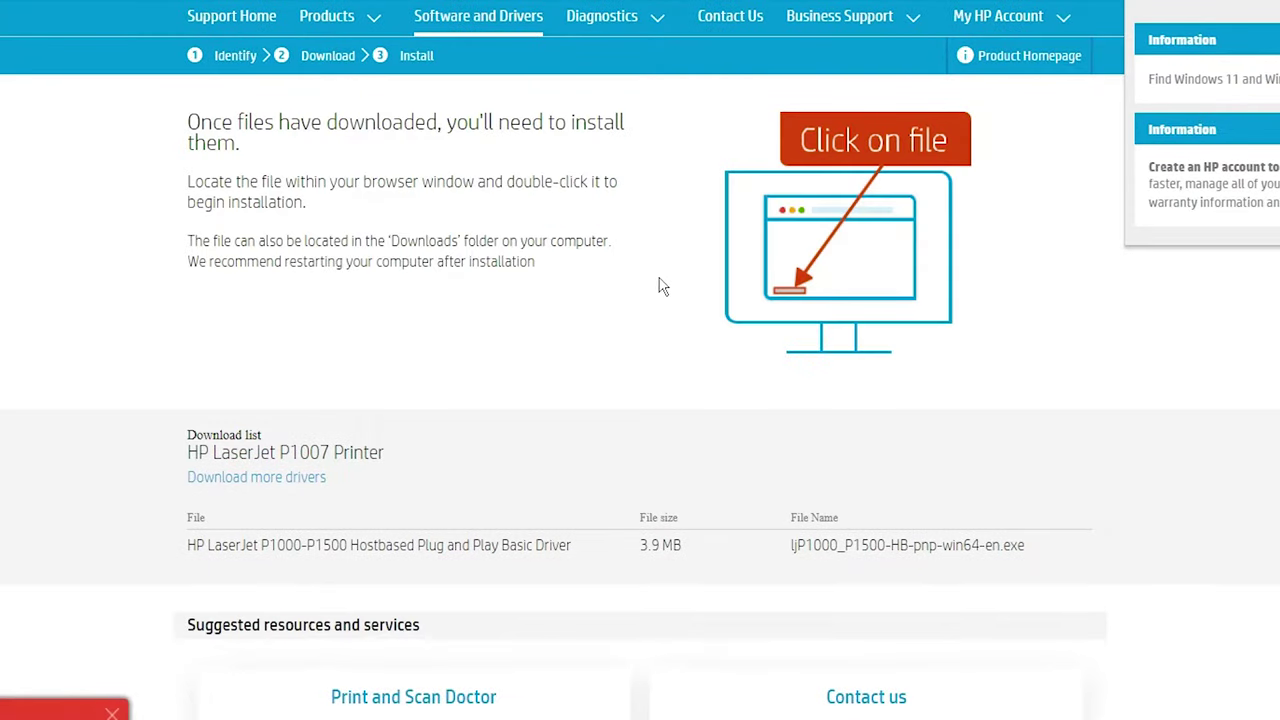
Download ljP1000_P1500-HB-pnp-win64-en.exe to the Desktop and dismiss the download notice
click(793, 333)
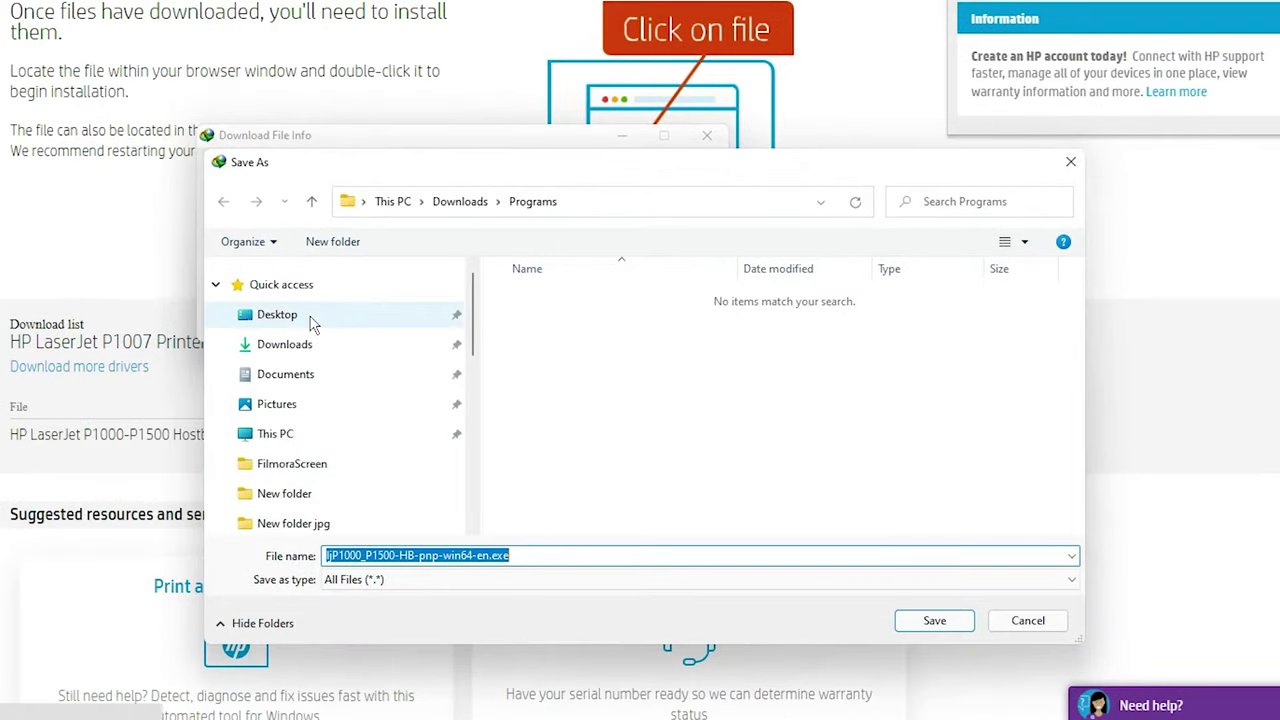
click(312, 318)
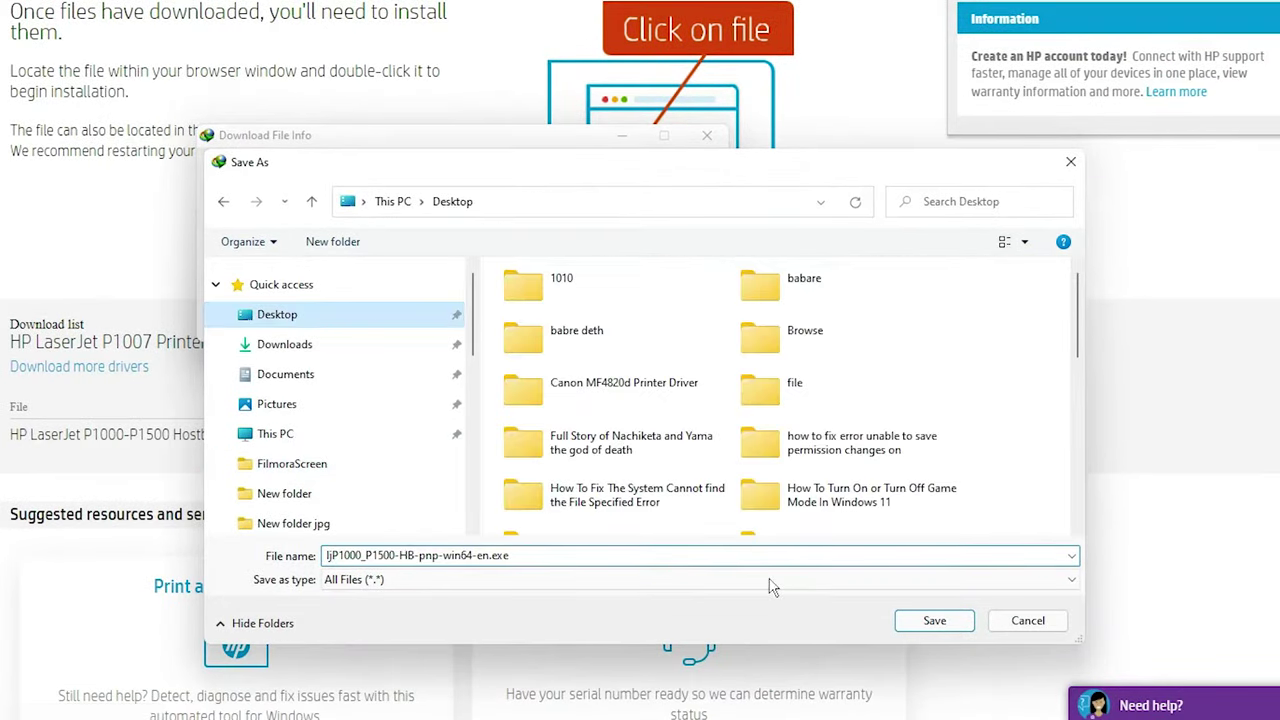
click(934, 620)
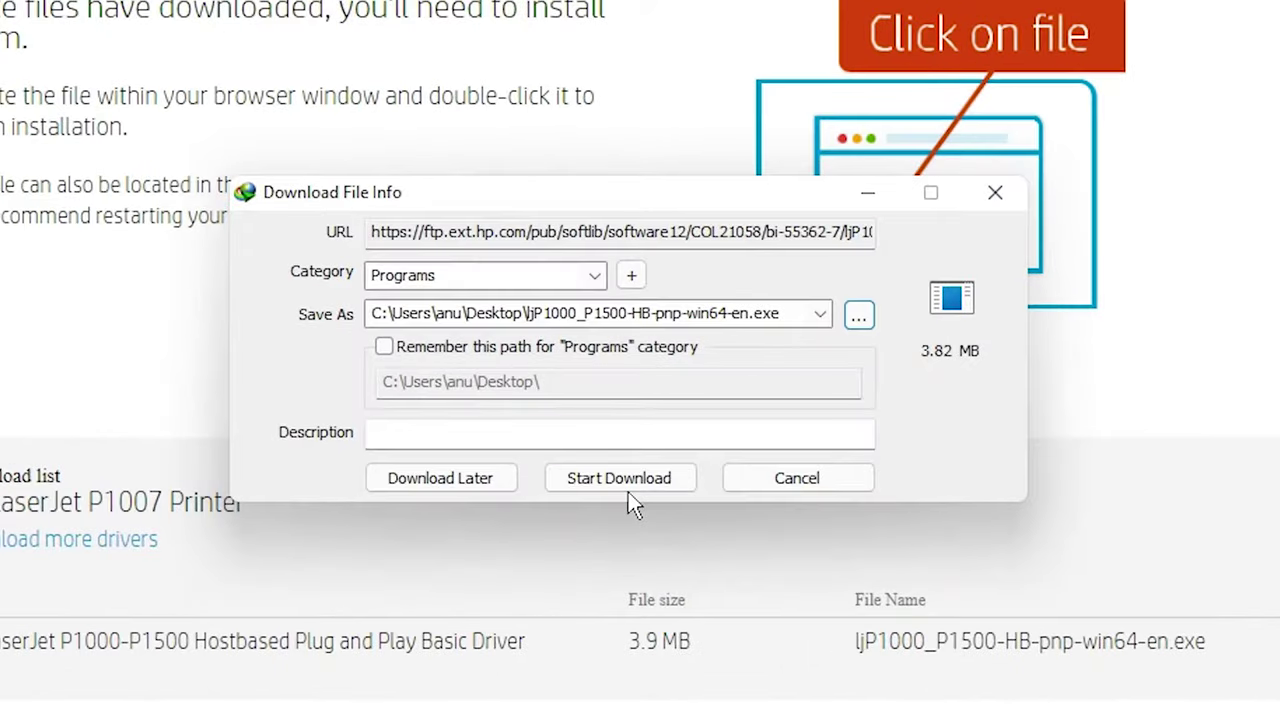
click(619, 478)
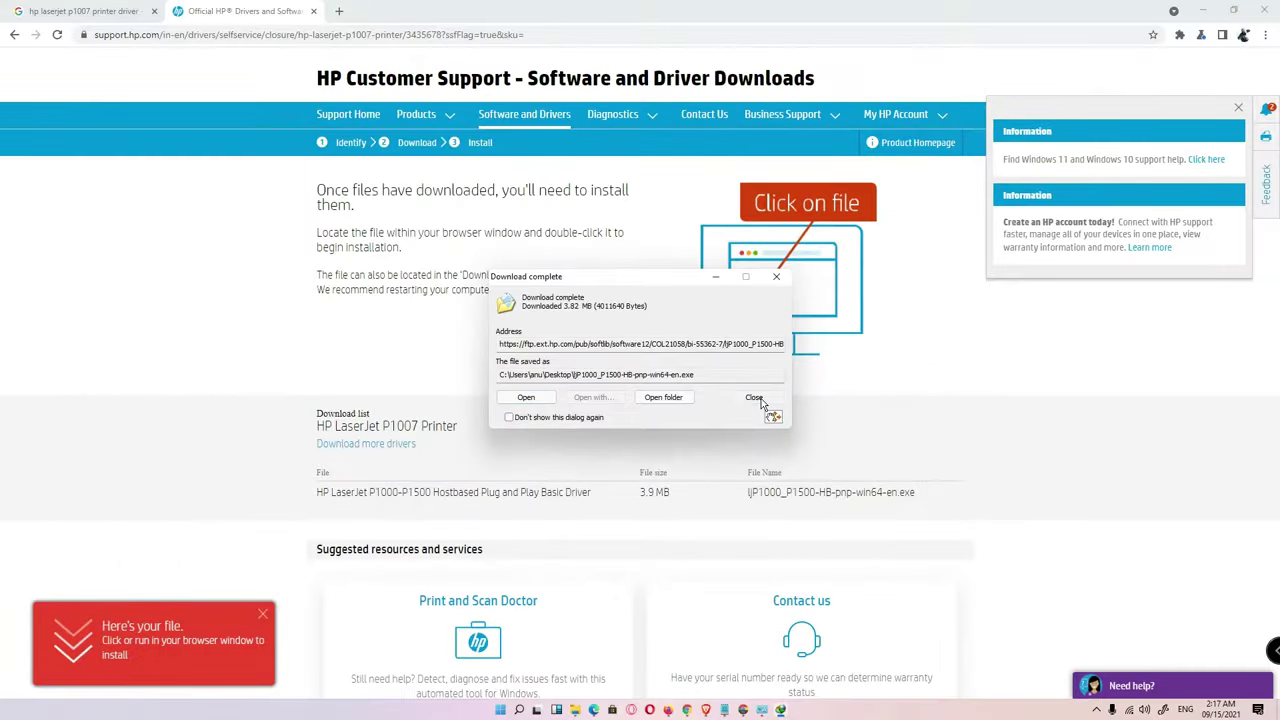
click(875, 715)
Minimize the browser, move the downloaded driver file to free desktop space, and extract it into a folder of the same name
click(1203, 10)
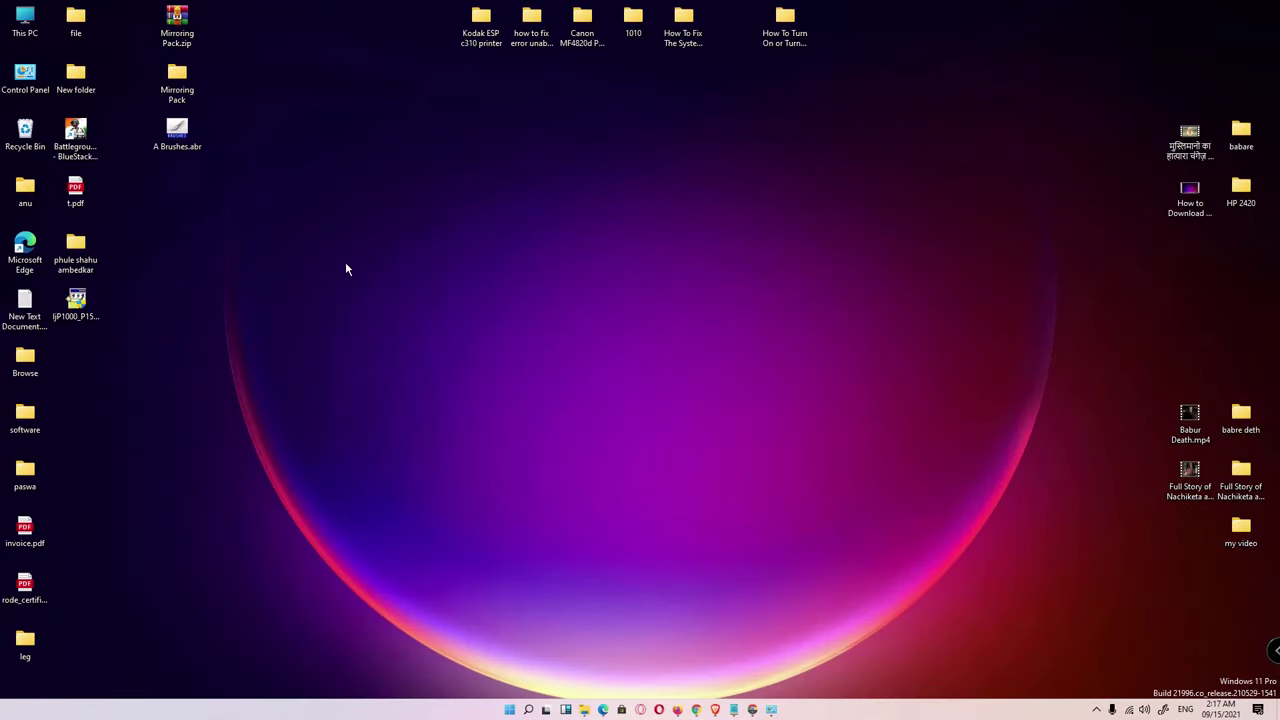
drag(76, 303, 232, 310)
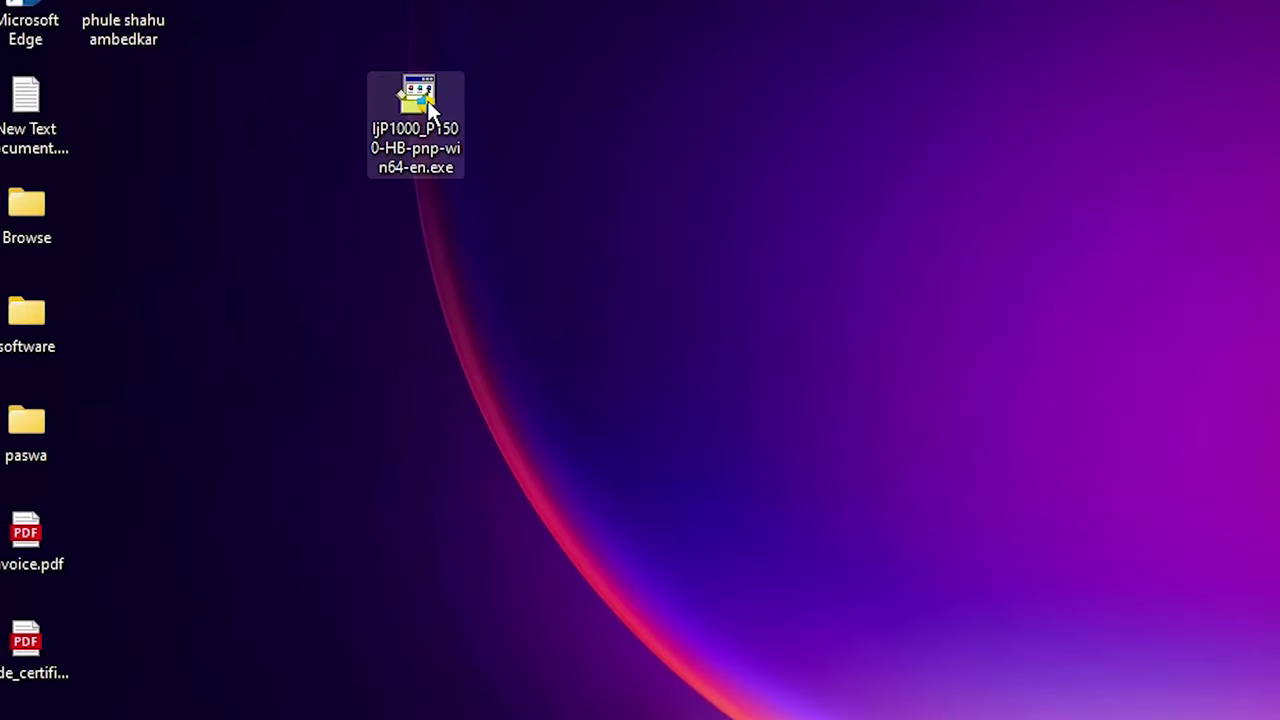
right_click(240, 300)
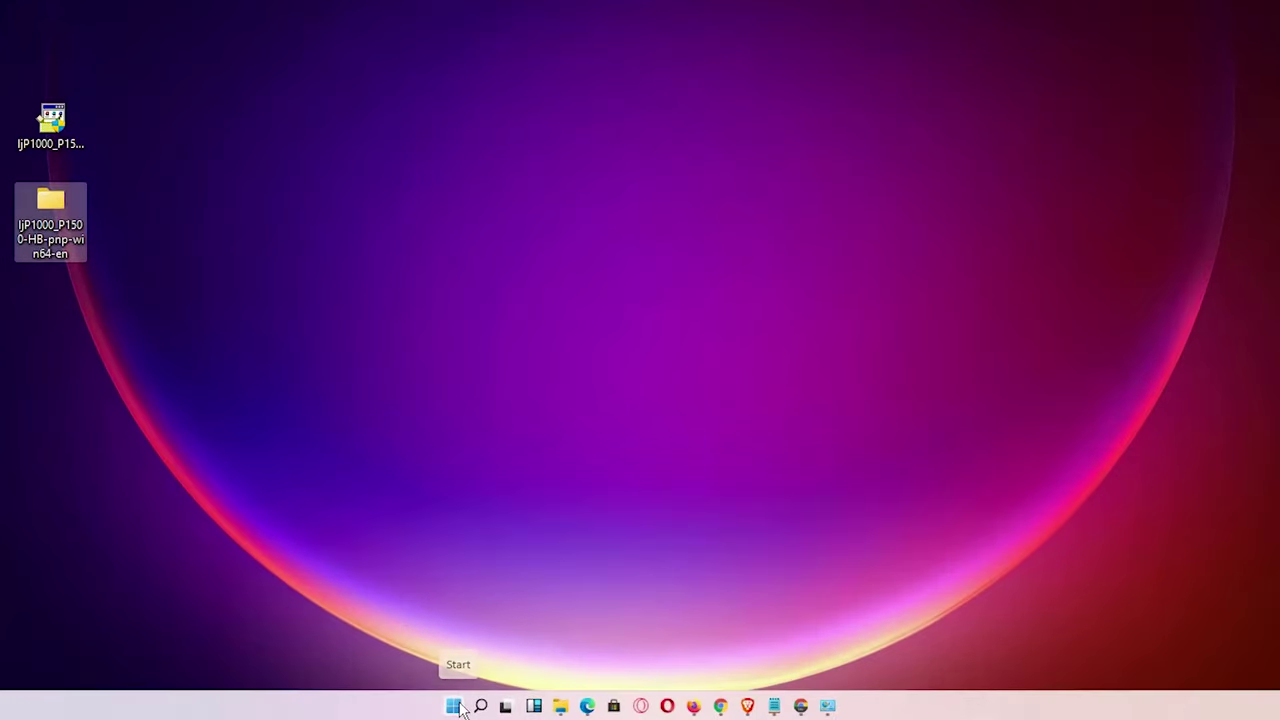
Find Control Panel with a system search and open Devices and Printers
click(510, 709)
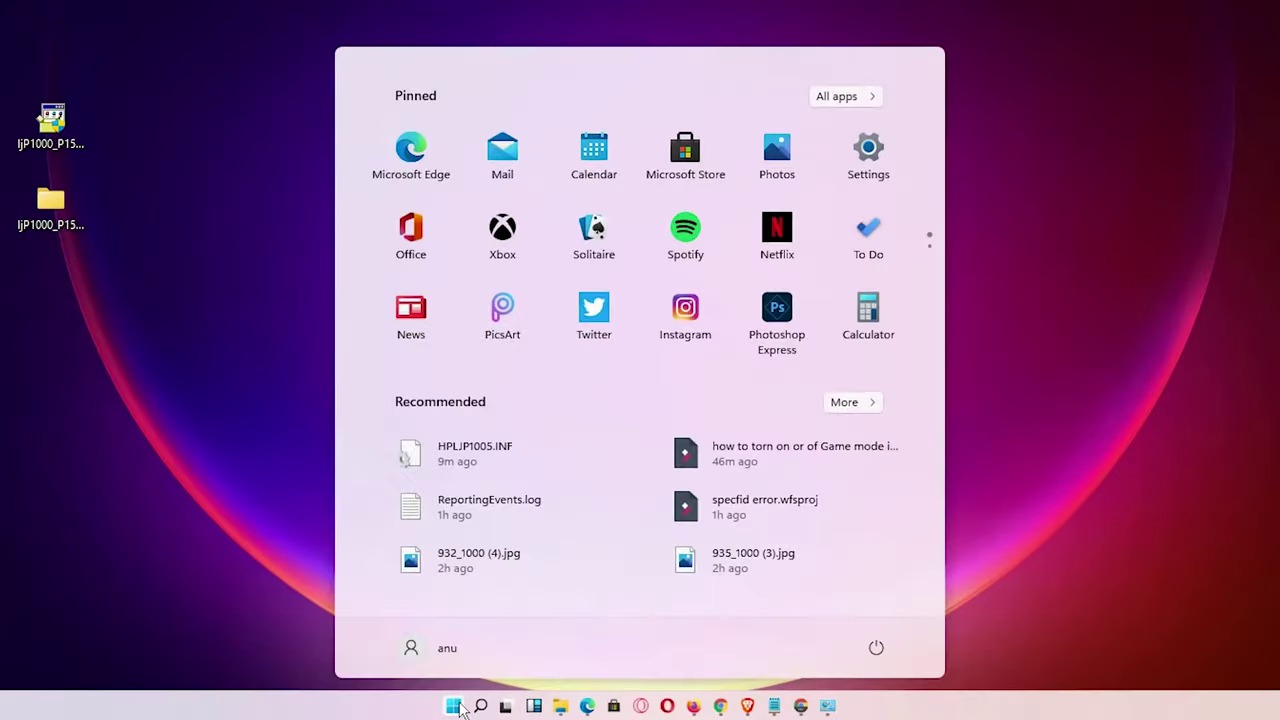
text(co)
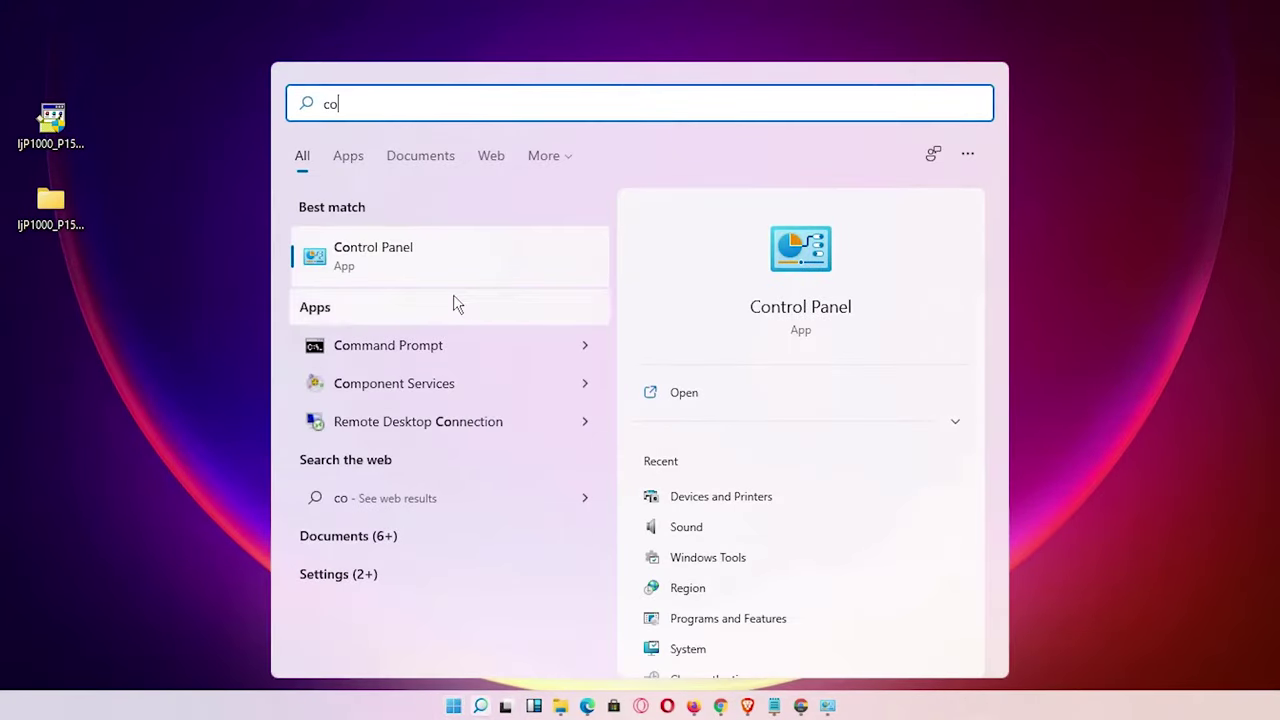
click(418, 272)
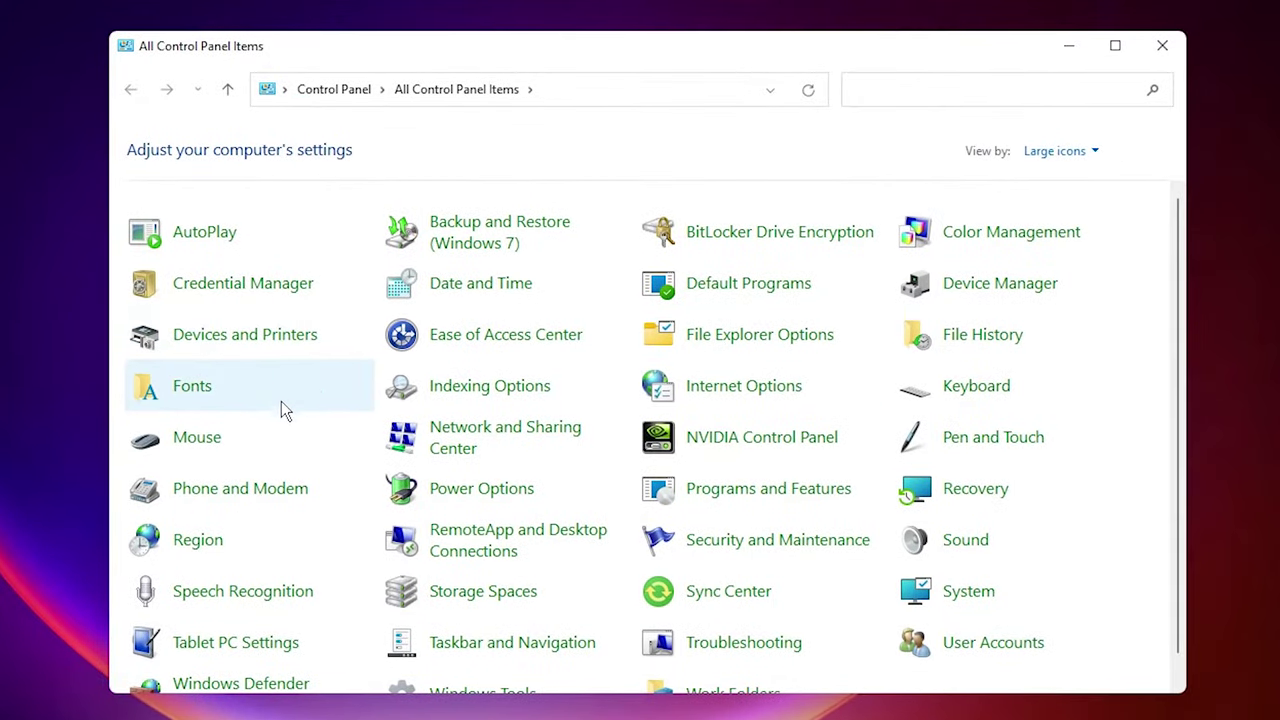
click(223, 336)
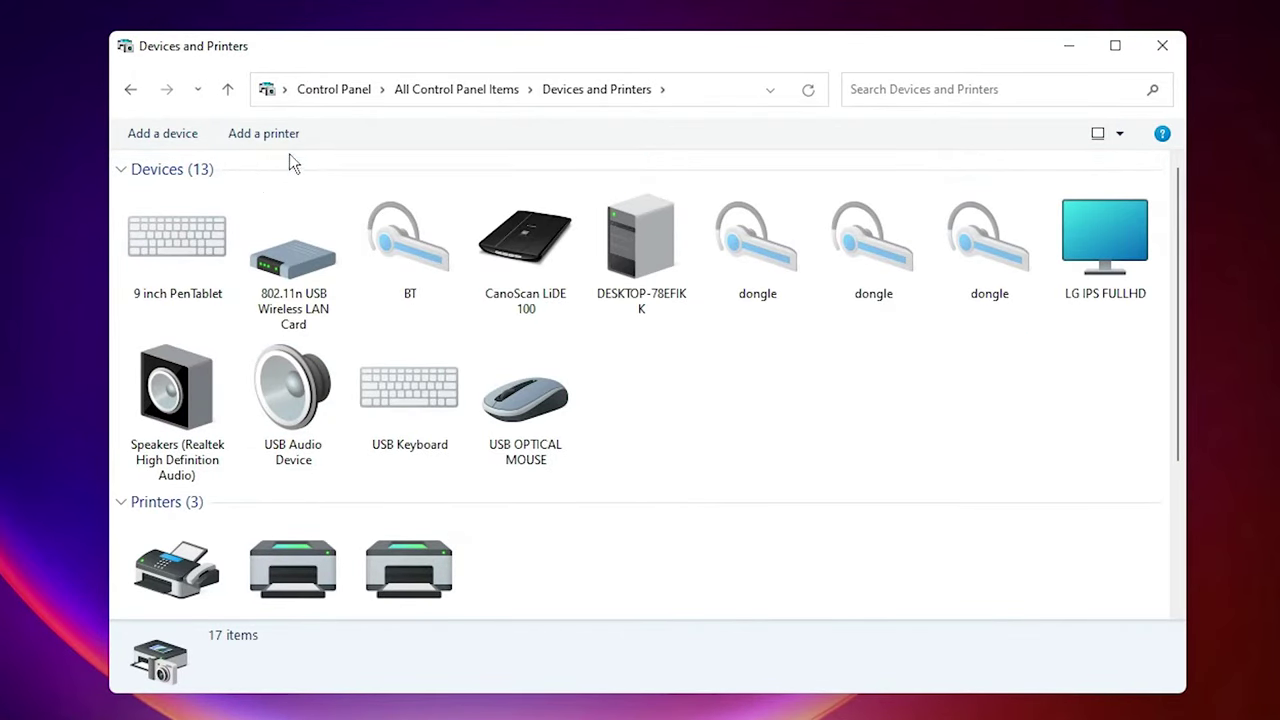
Start adding an unlisted printer and choose to add a local or network printer with manual settings
click(274, 138)
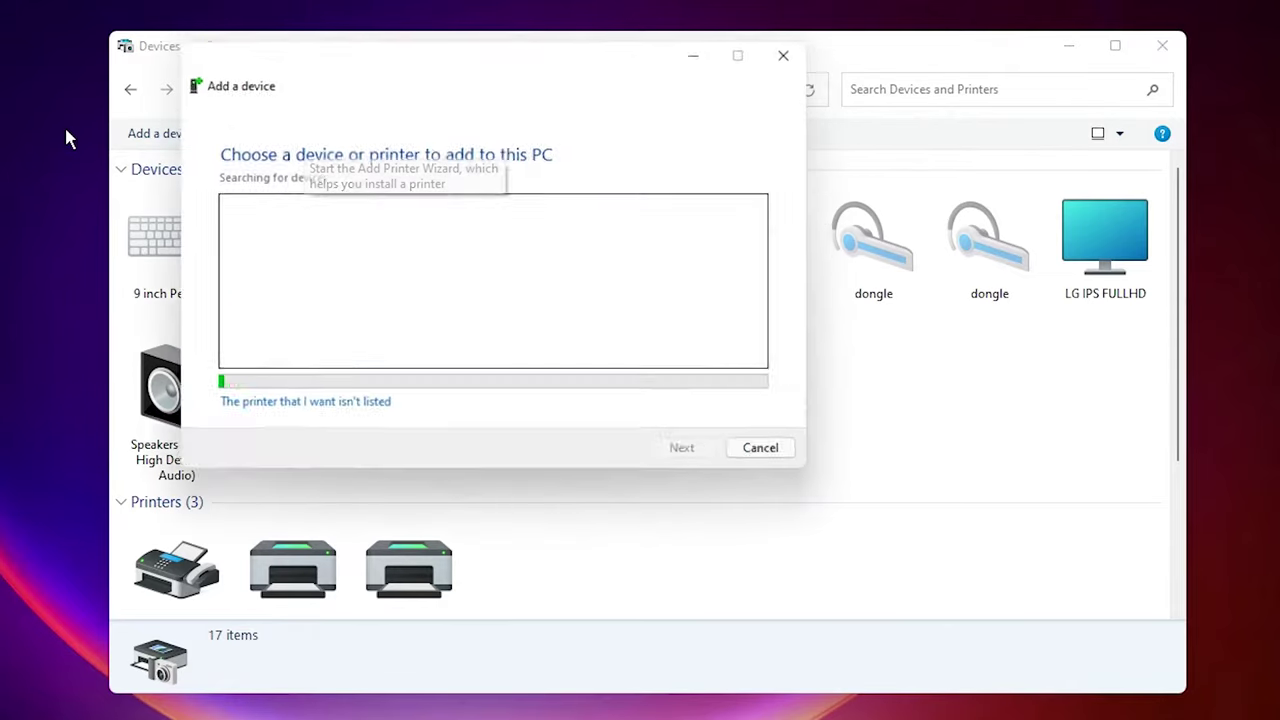
click(1085, 57)
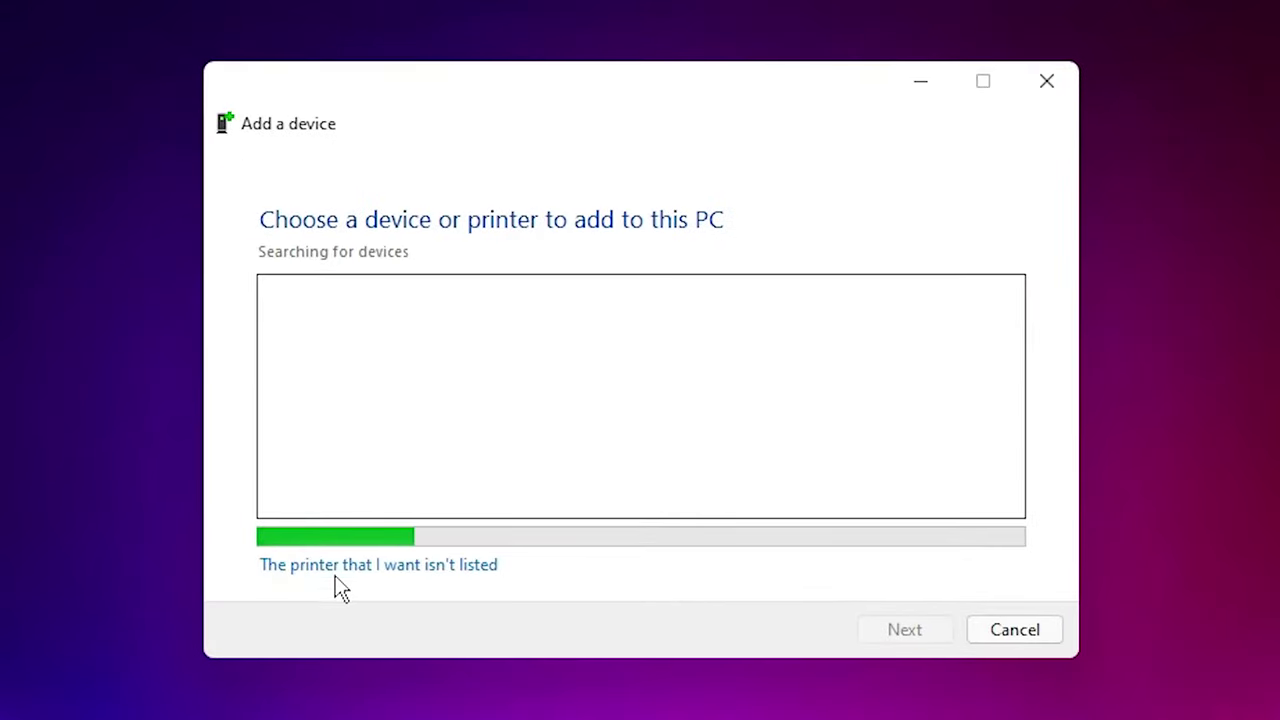
click(459, 570)
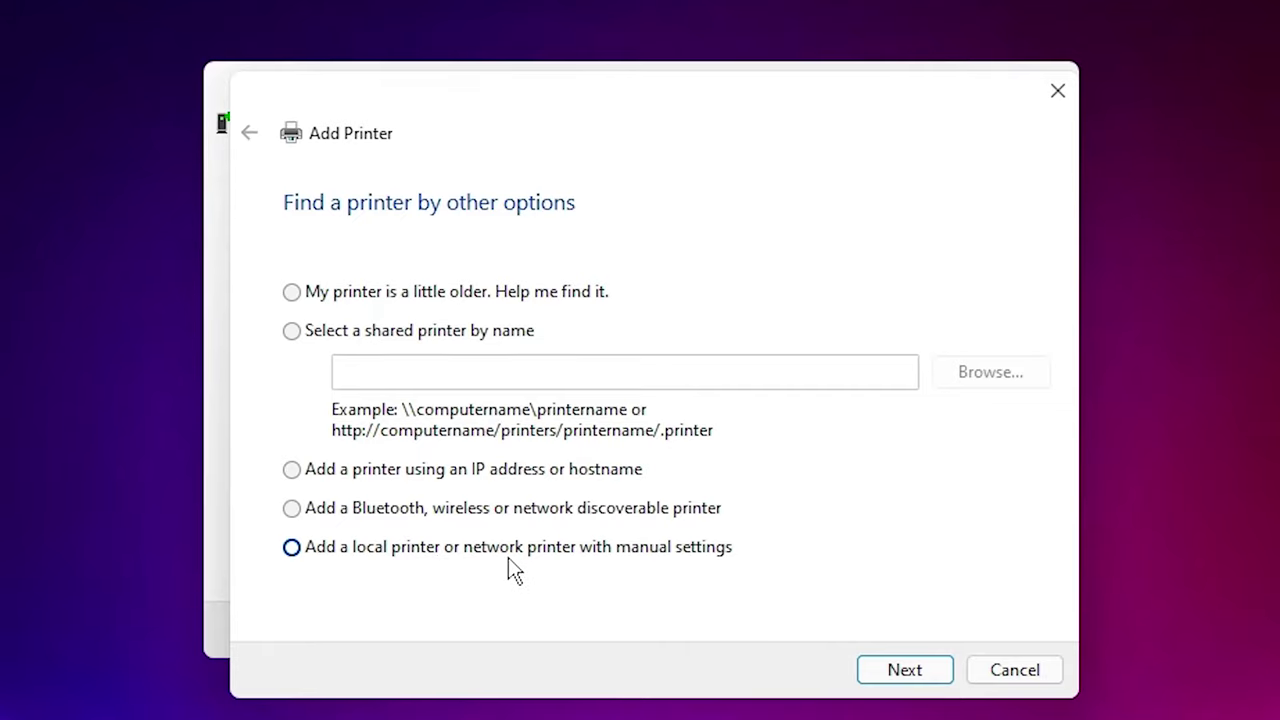
click(745, 556)
click(918, 672)
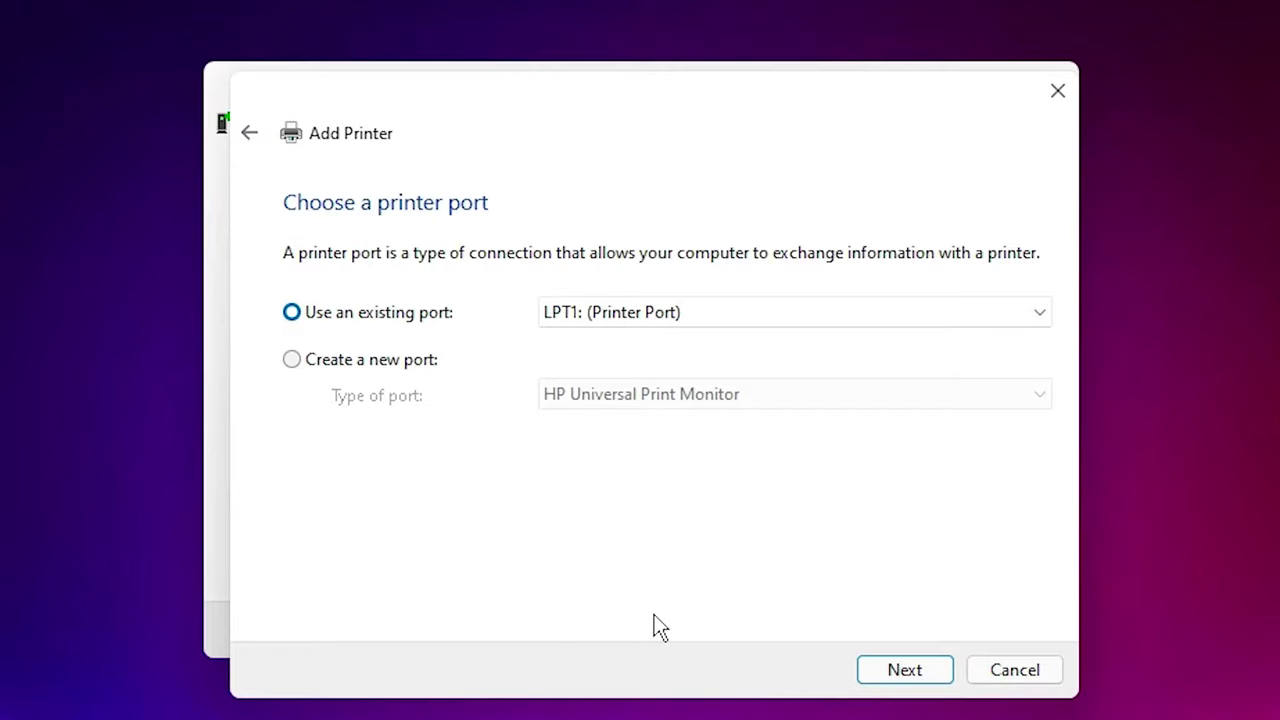
Use the existing port USB001 (Virtual printer port for USB) for the new printer
click(691, 316)
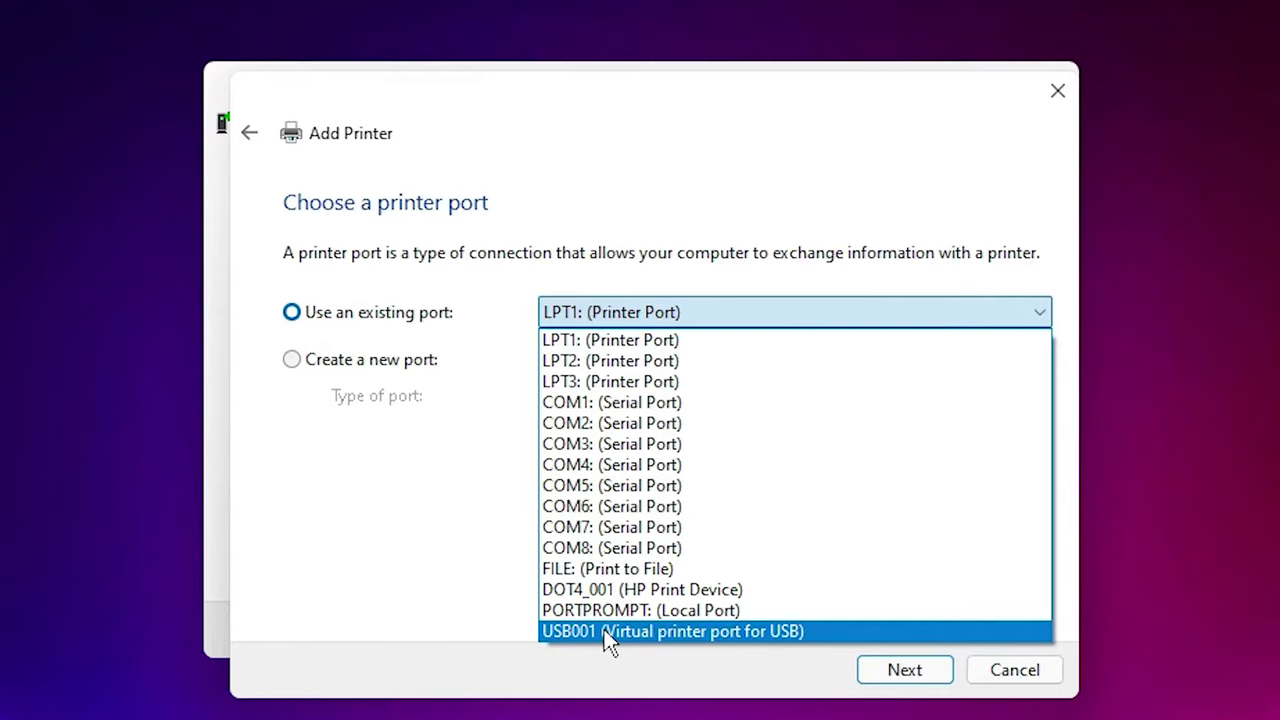
click(663, 631)
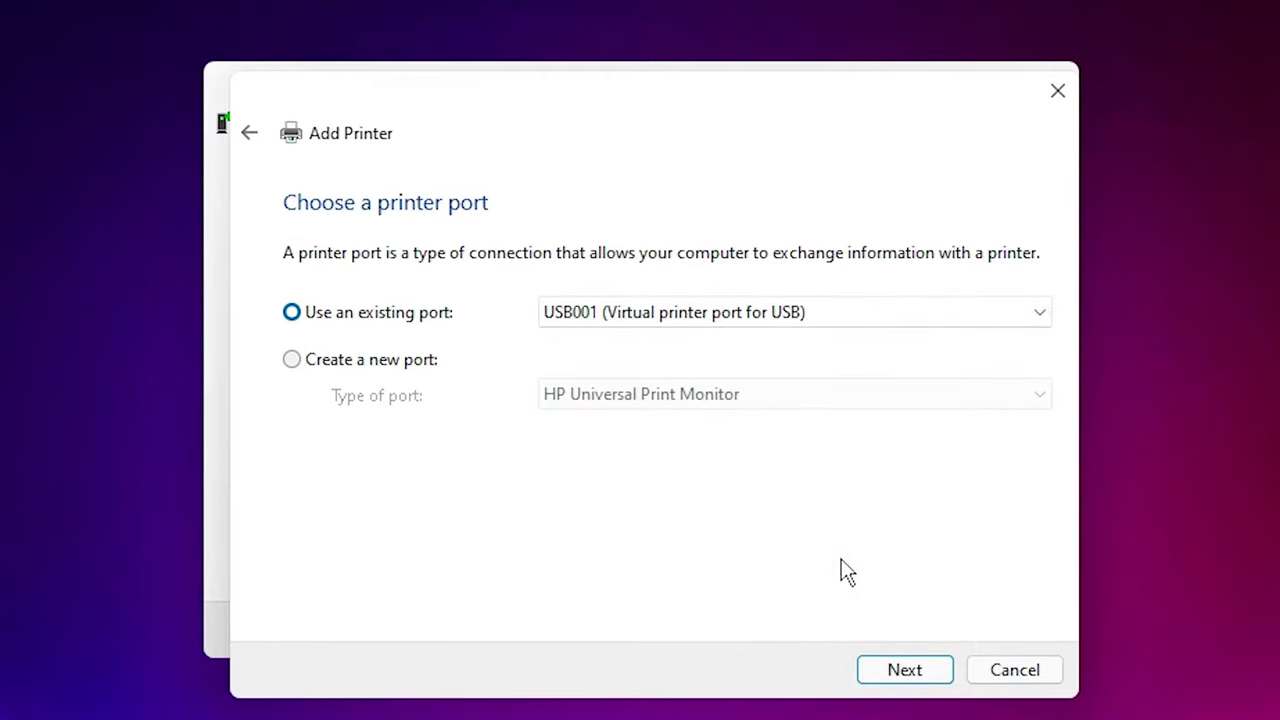
click(905, 670)
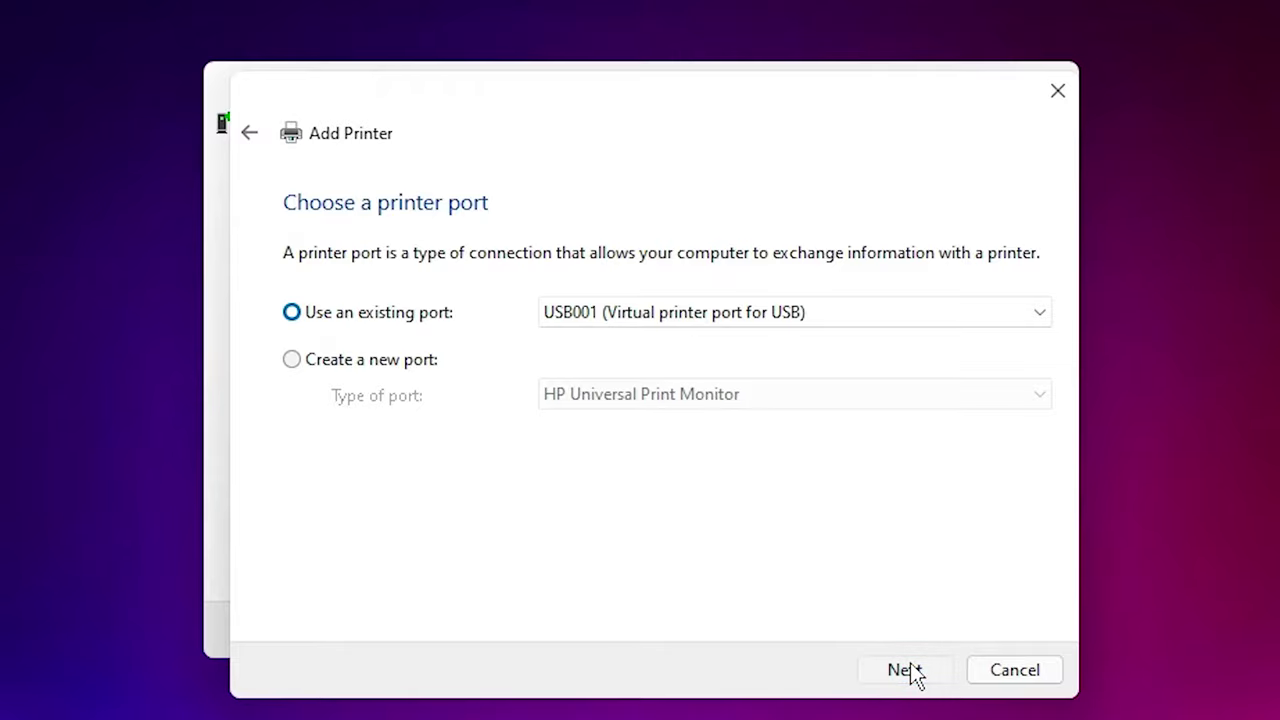
Load the printer driver from disk using HPLJP1005.INF in the Desktop folder ljP1000_P1500-HB-pnp-win64-en
click(950, 566)
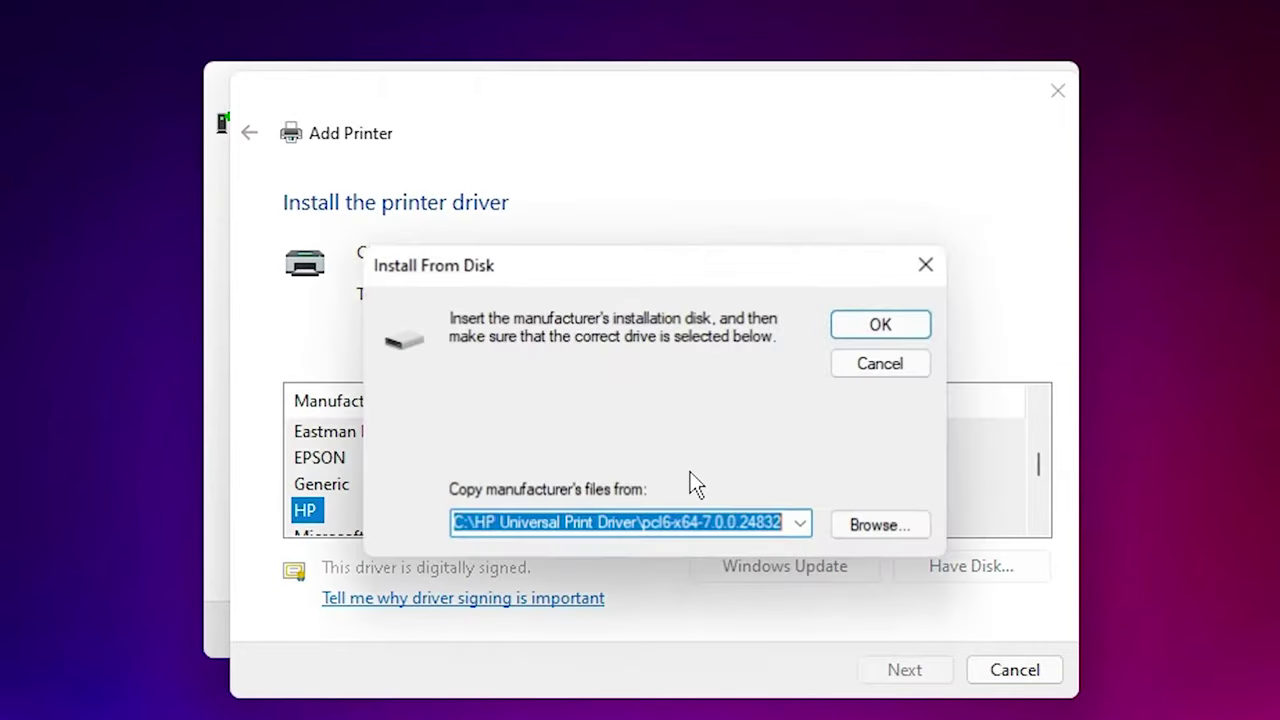
click(877, 528)
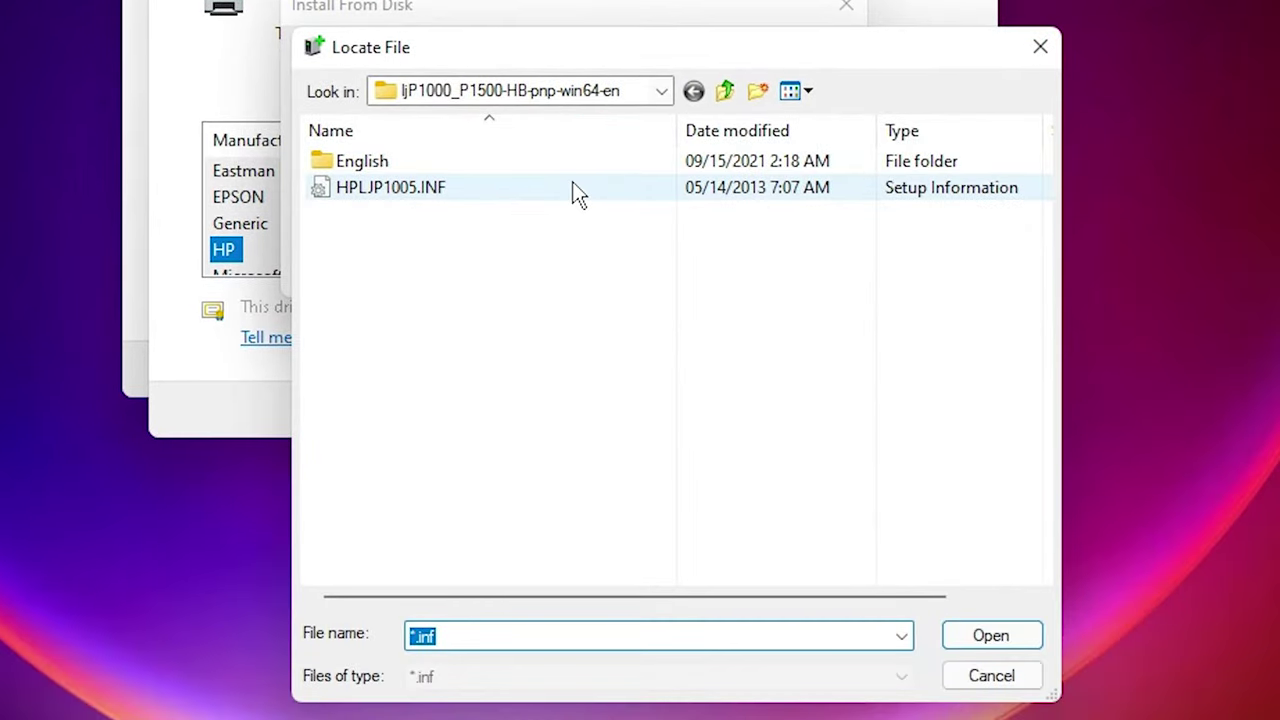
click(740, 362)
scroll(515, 178, up, 4)
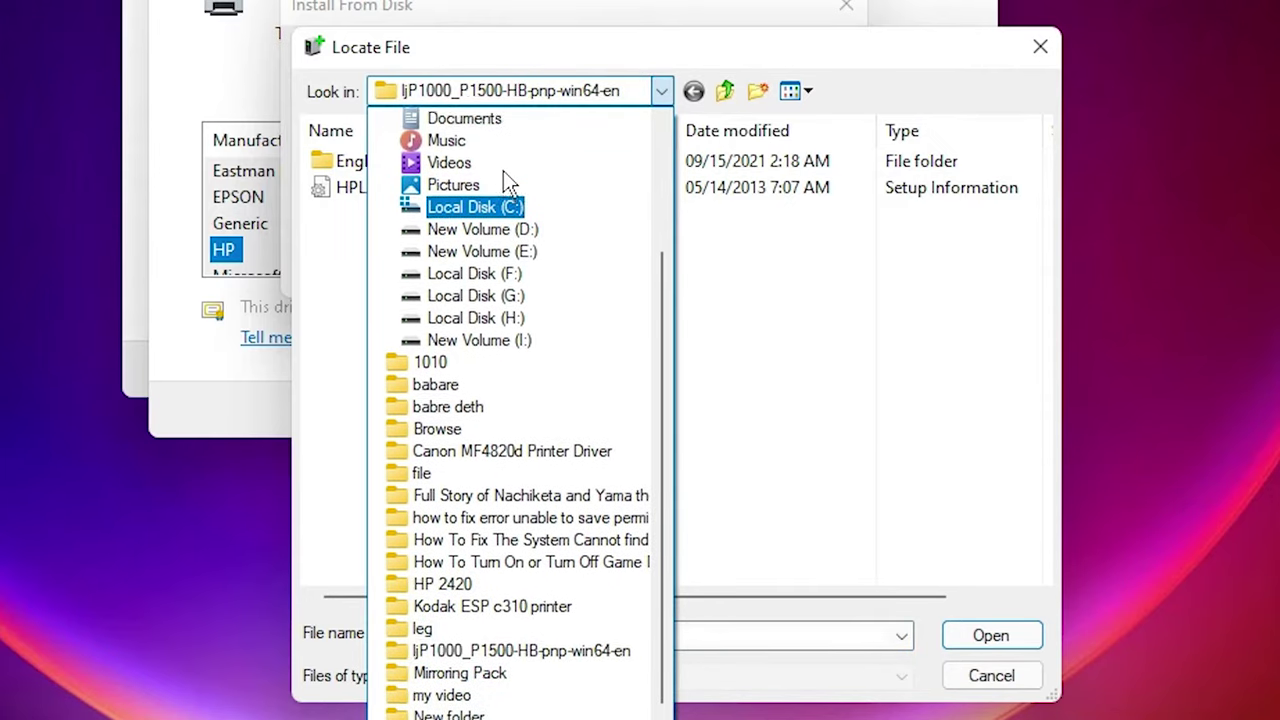
click(425, 150)
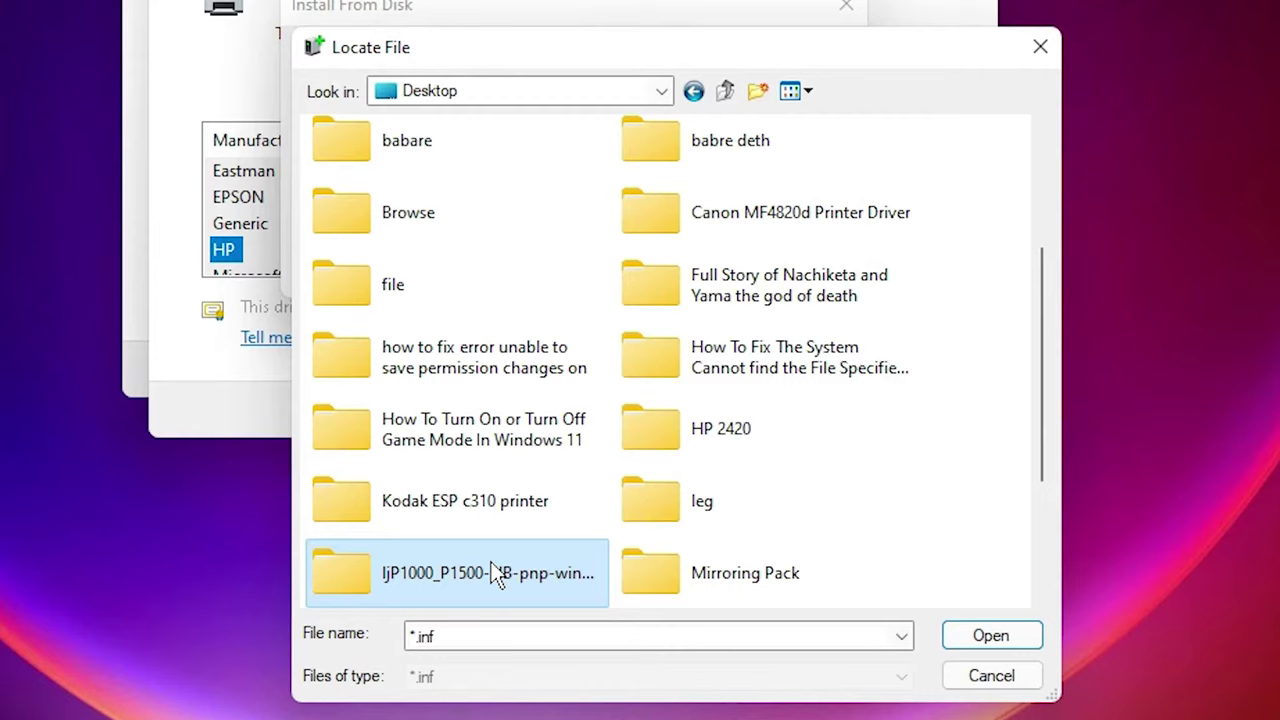
double_click(467, 578)
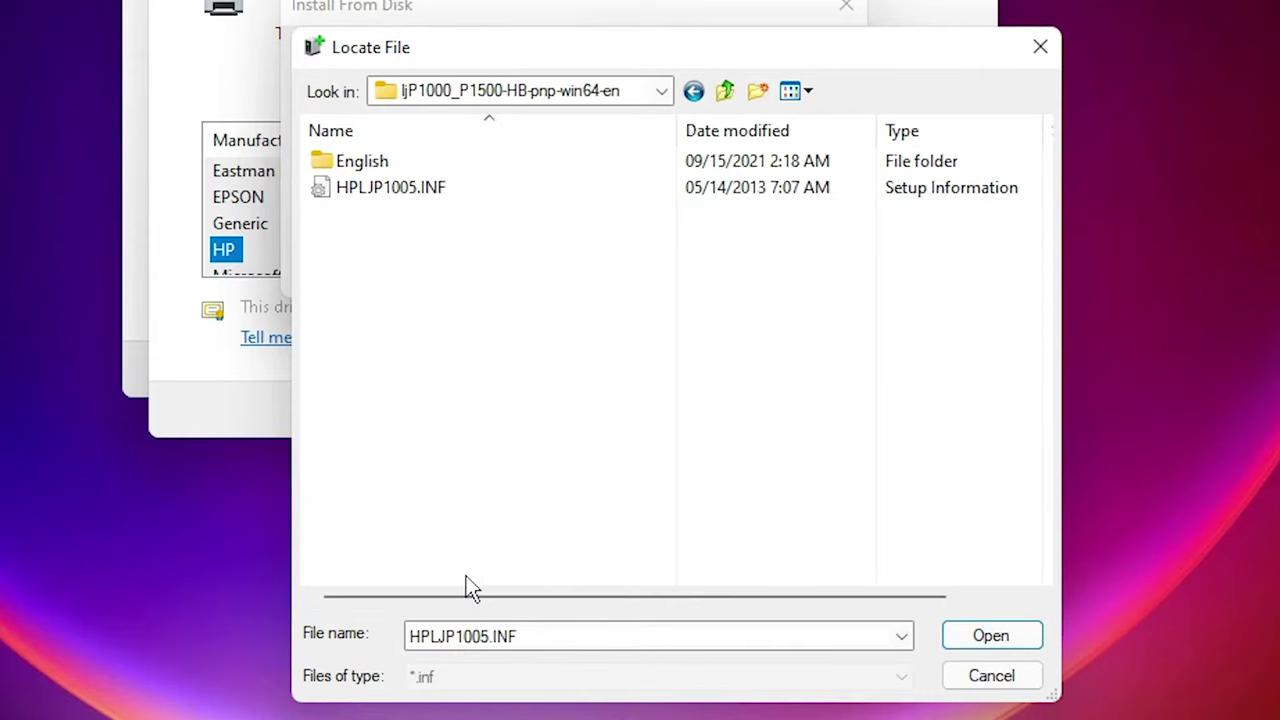
click(405, 193)
double_click(403, 191)
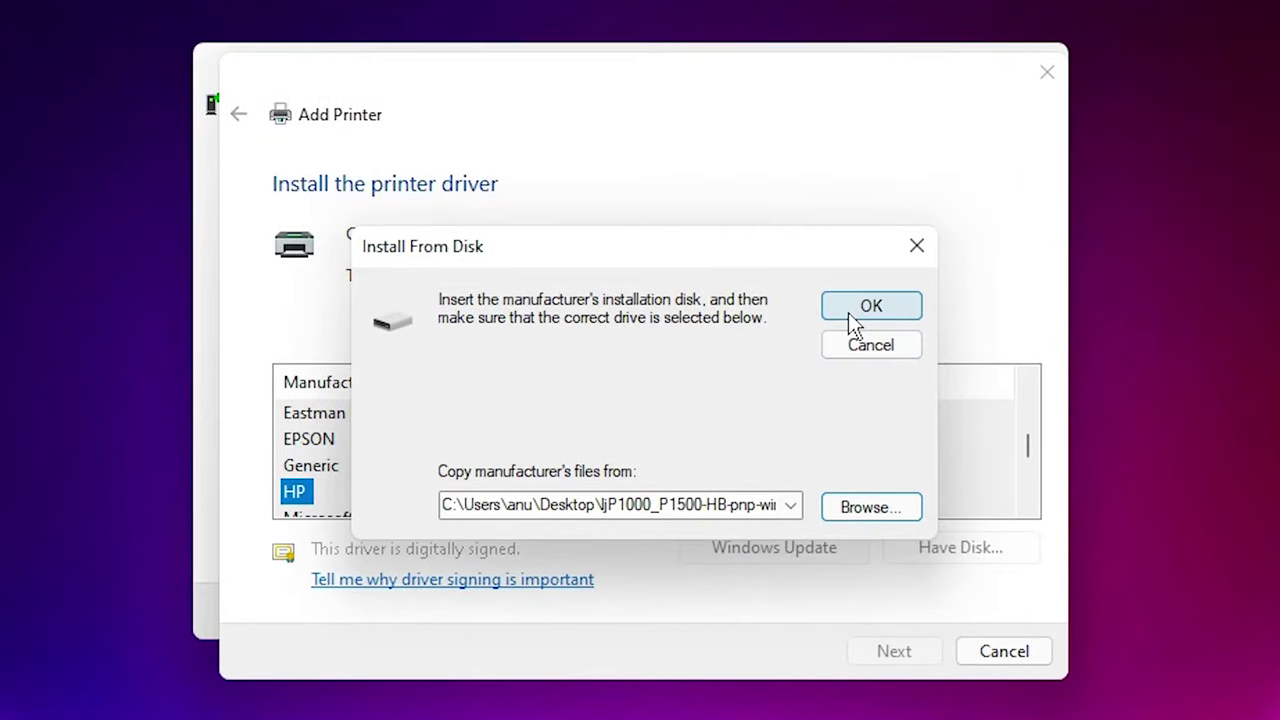
click(849, 314)
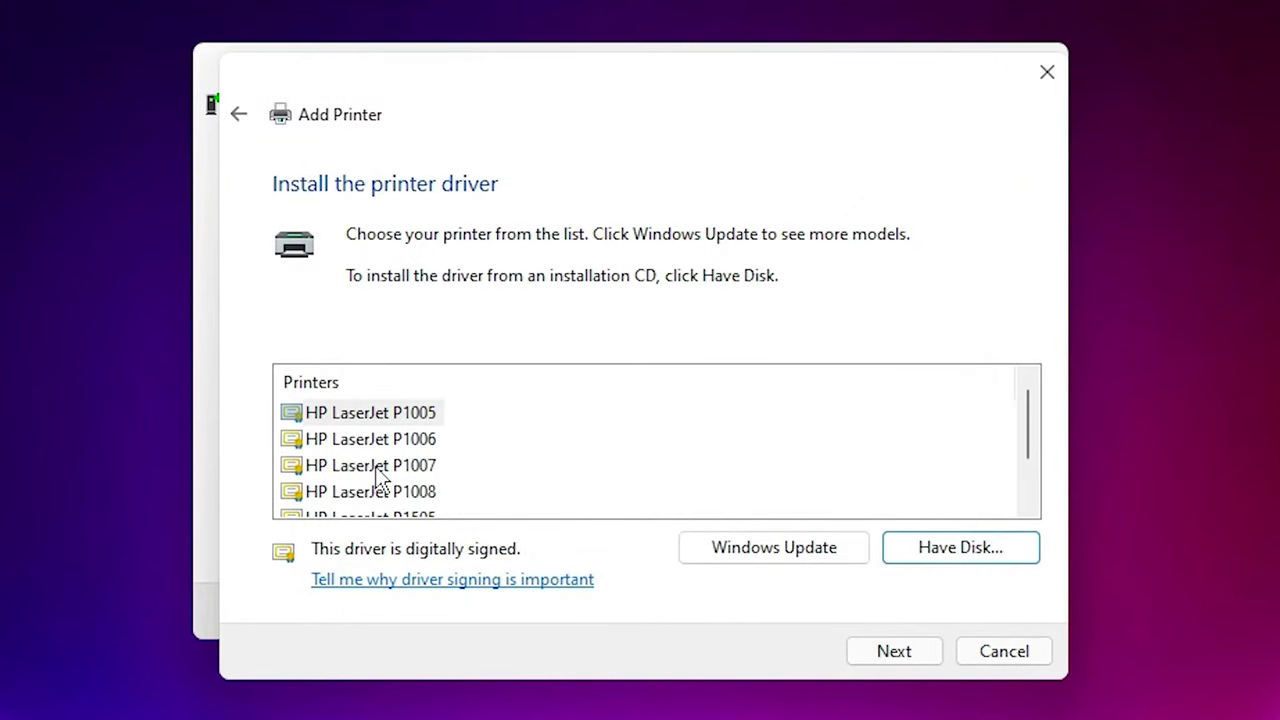
Select the HP LaserJet P1007 model, install its driver with the default name, and finish adding the printer
click(336, 472)
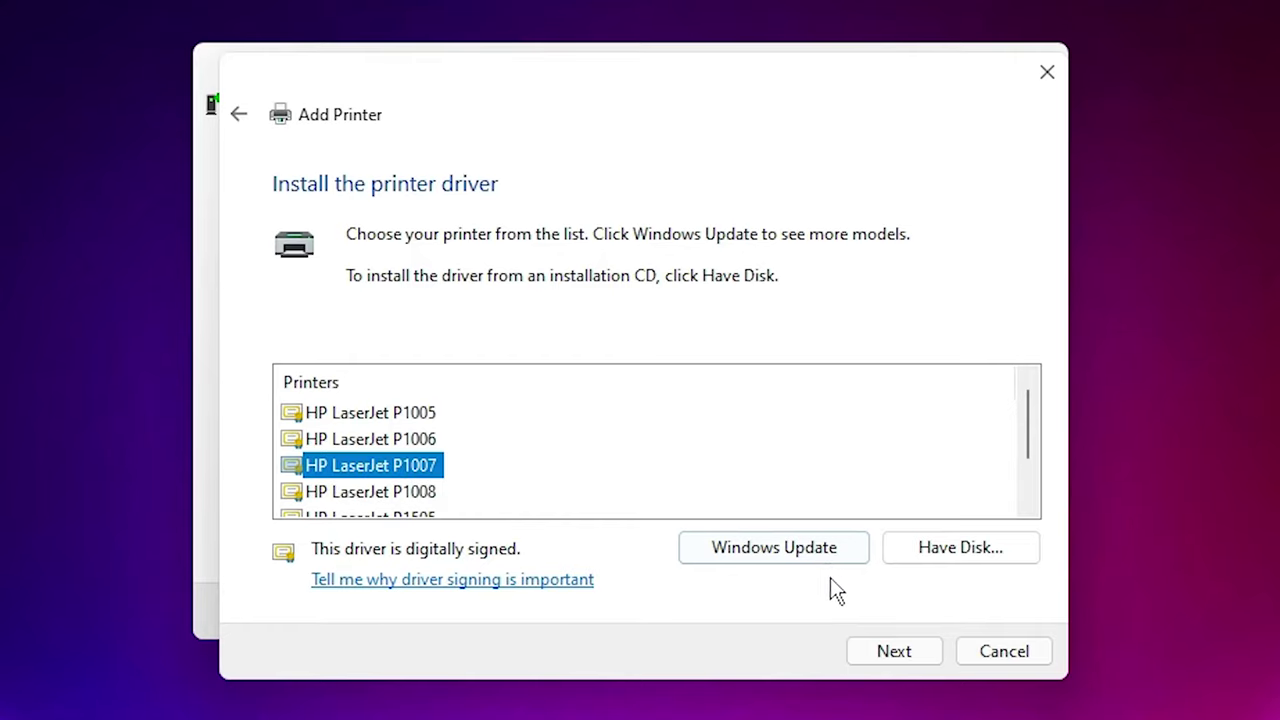
click(918, 648)
click(910, 652)
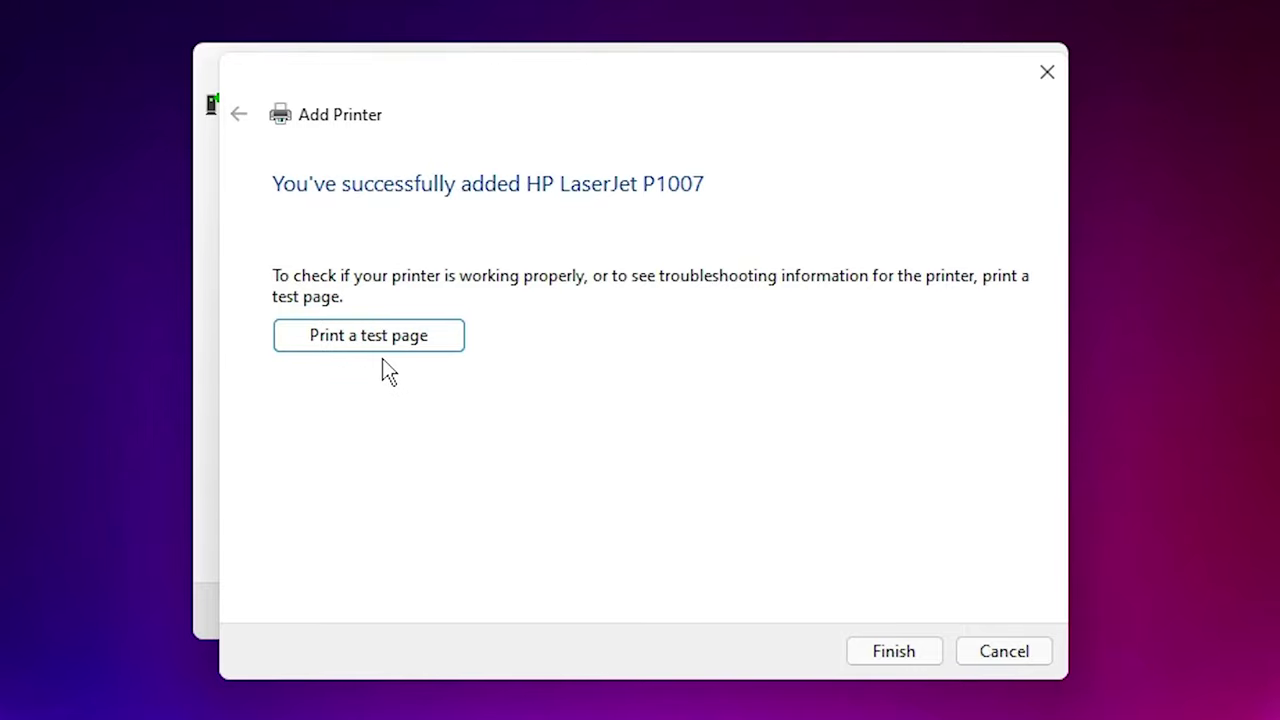
click(891, 651)
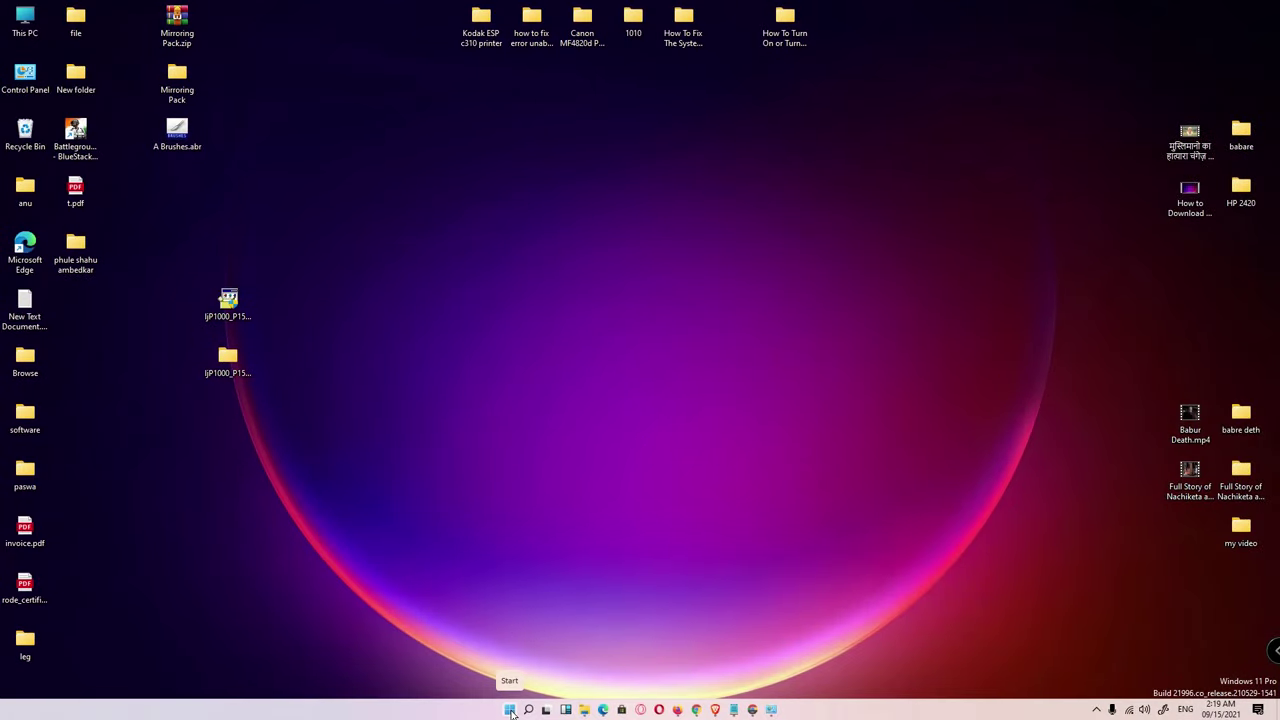
Reopen Devices and Printers through Control Panel and check the Printers section for the HP LaserJet P1007
click(511, 710)
text(co)
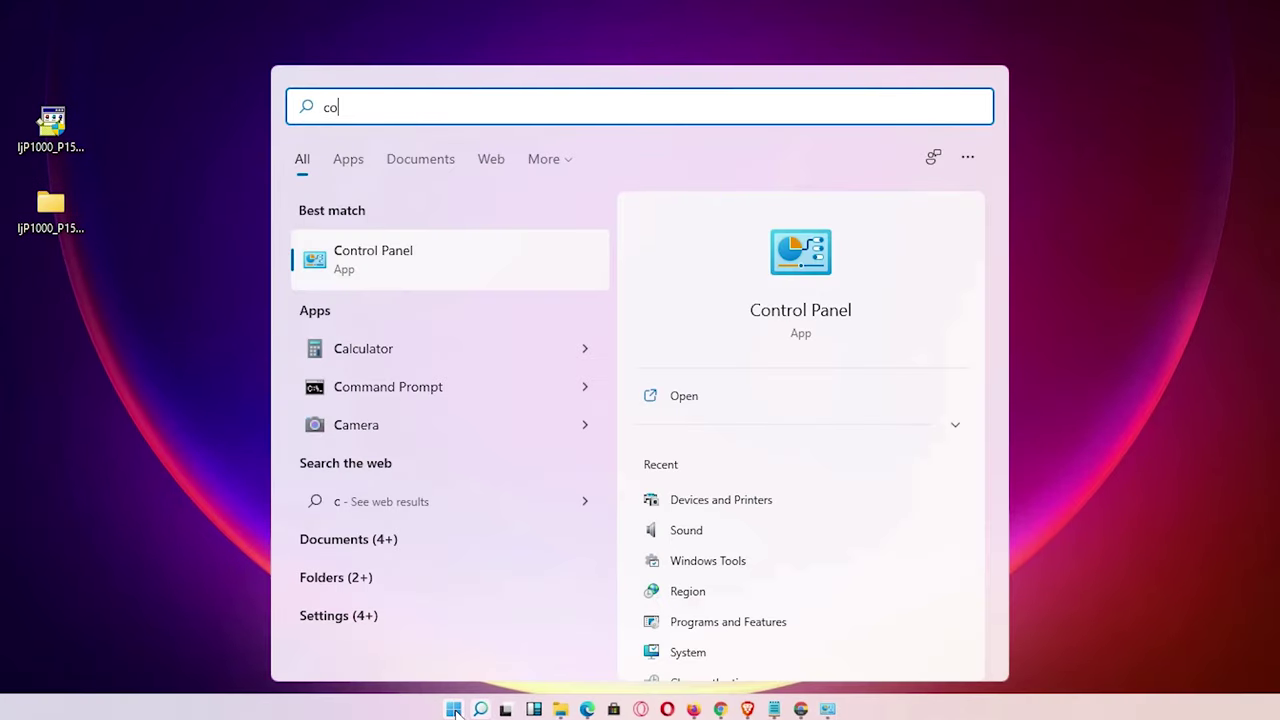
click(452, 280)
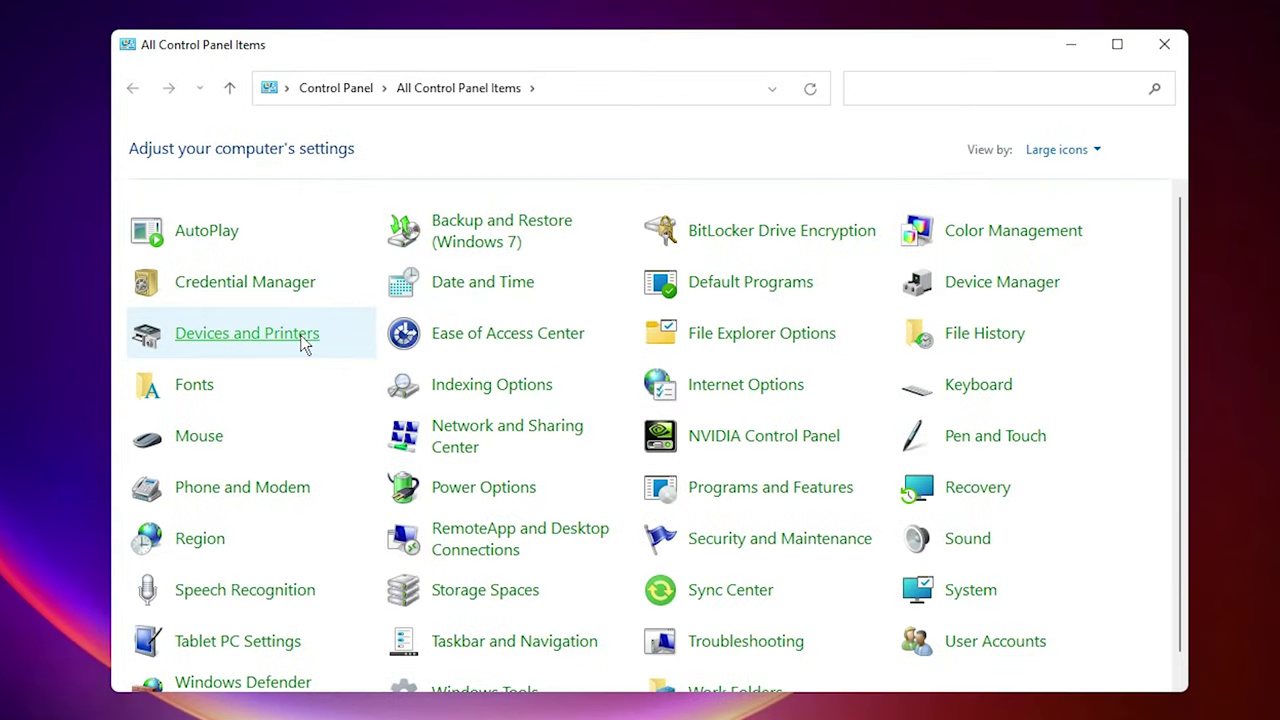
click(305, 343)
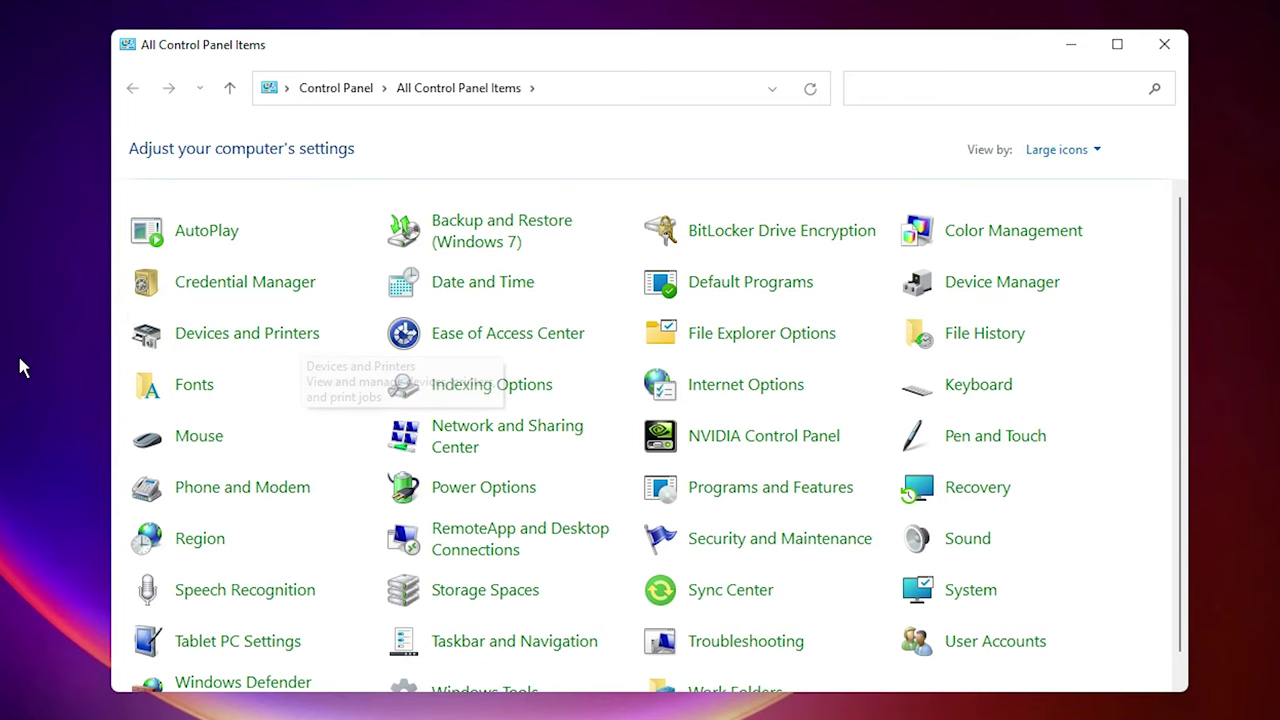
scroll(573, 478, down, 3)
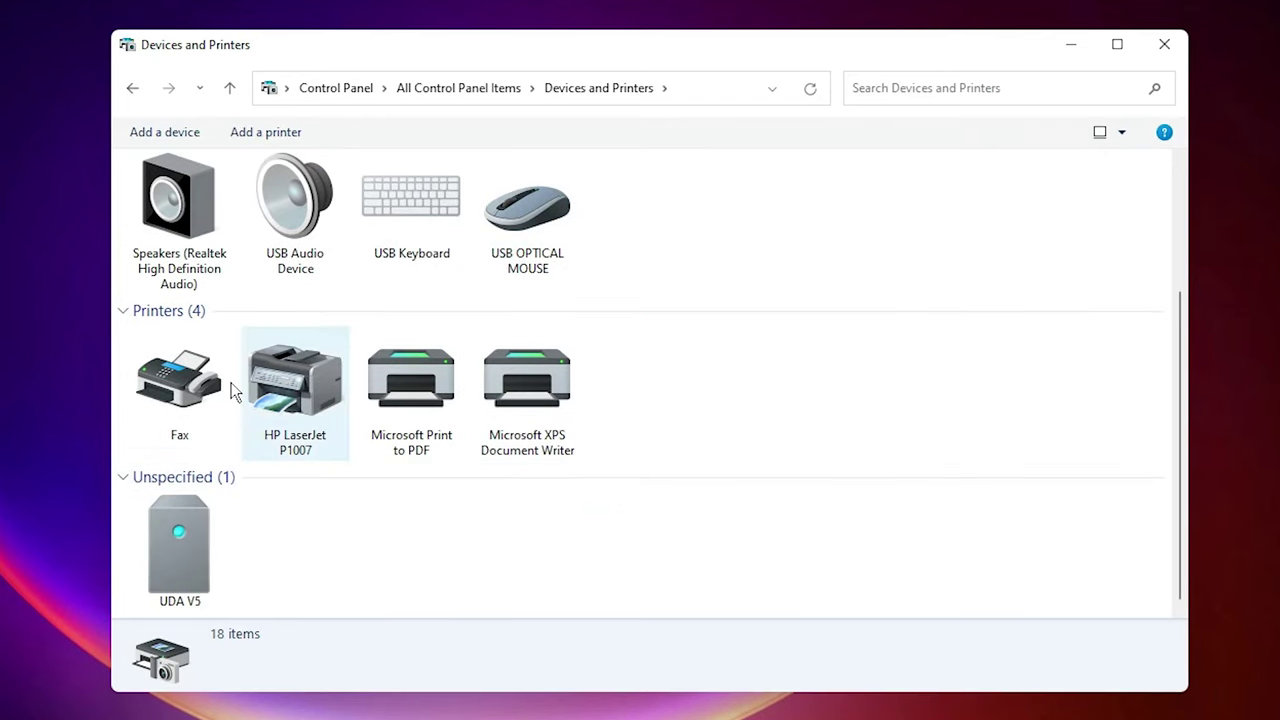